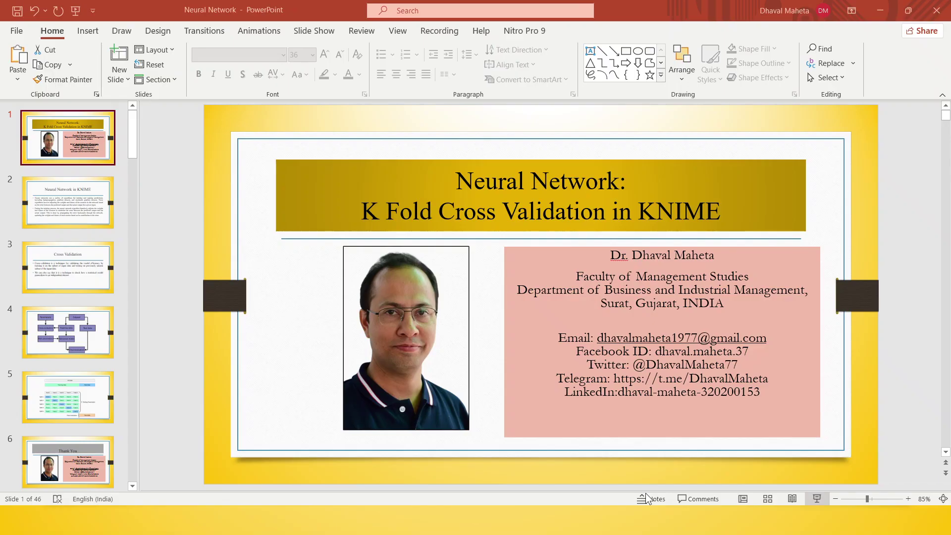
Add a CSV Reader node from IO > Read to the left of the workflow canvas
click(618, 520)
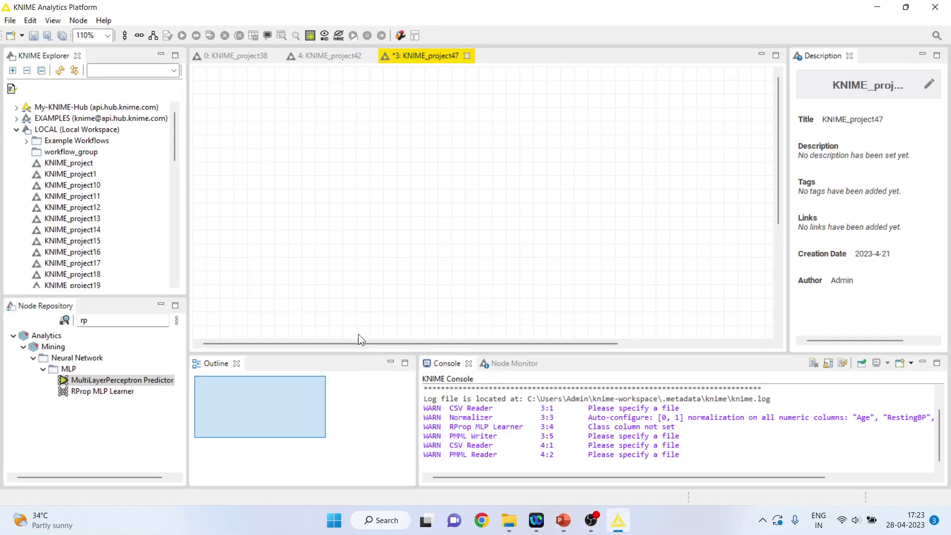
click(98, 321)
key(BackSpace)
key(BackSpace)
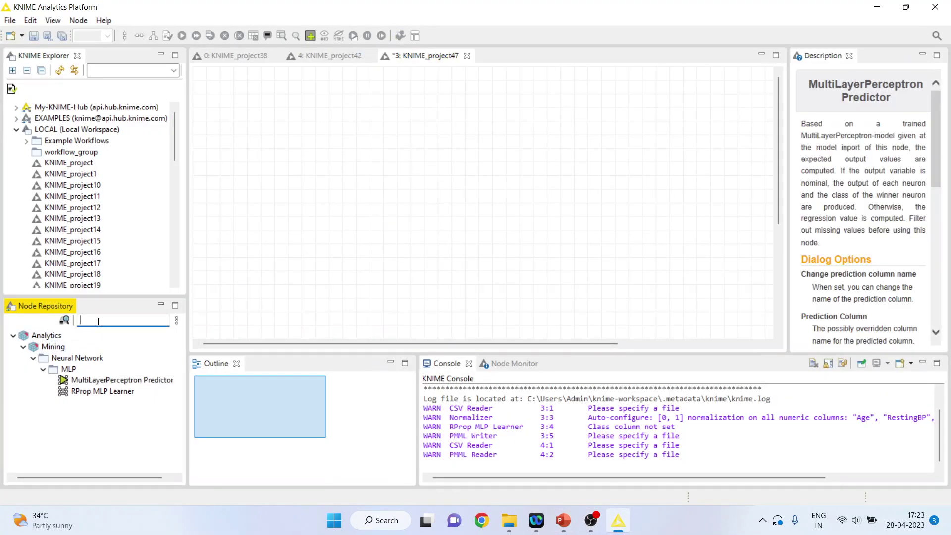
click(13, 337)
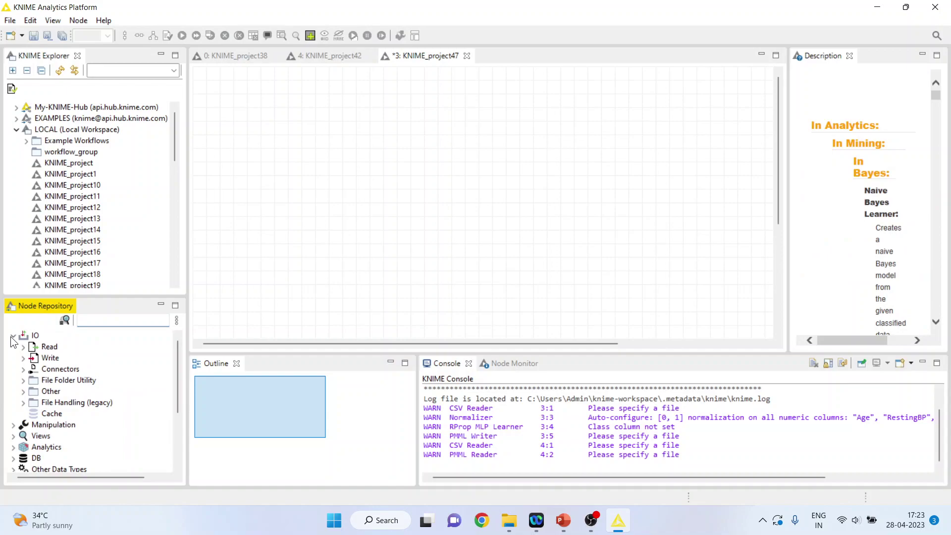
click(23, 346)
drag(60, 386, 504, 215)
drag(249, 190, 249, 190)
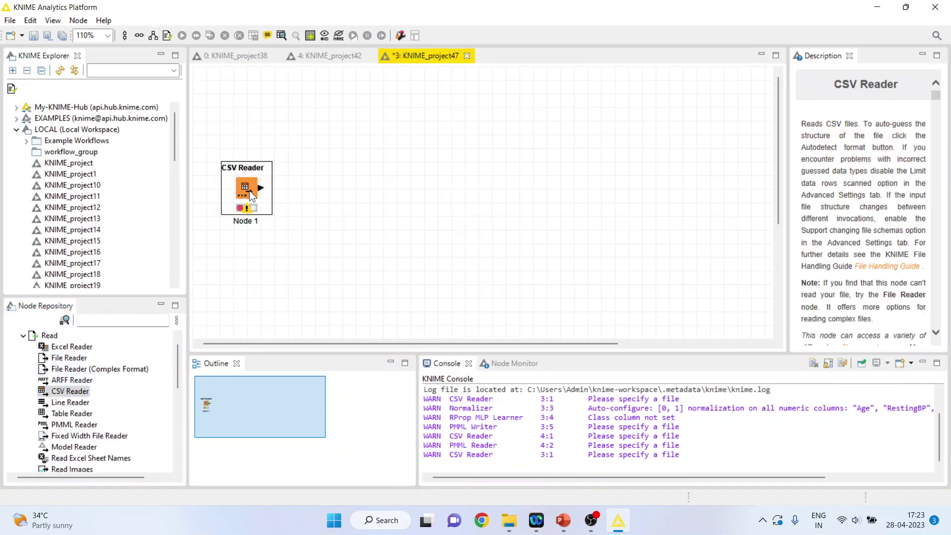
Point the CSV Reader at heart1.csv in D:\Research Methodology\Predictive Analytics\Knime\Data
double_click(249, 190)
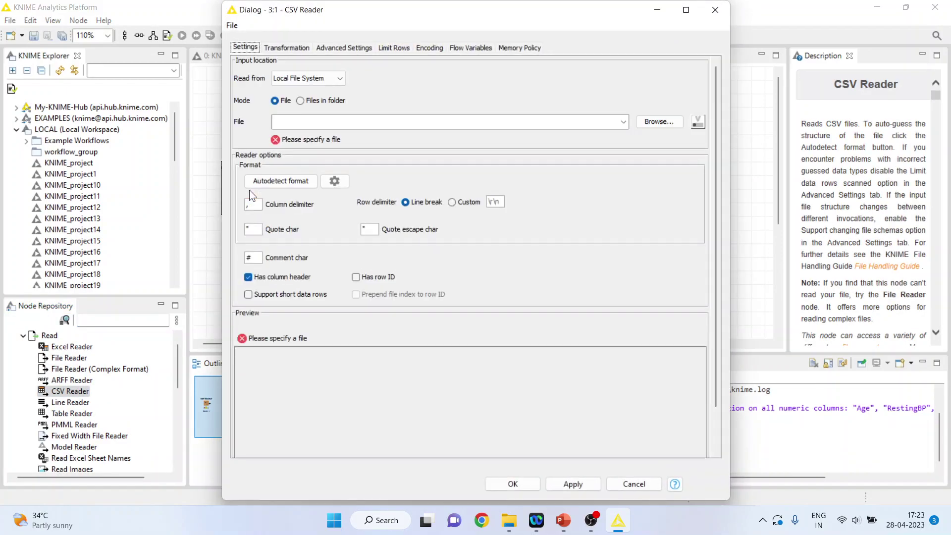
click(663, 122)
click(545, 29)
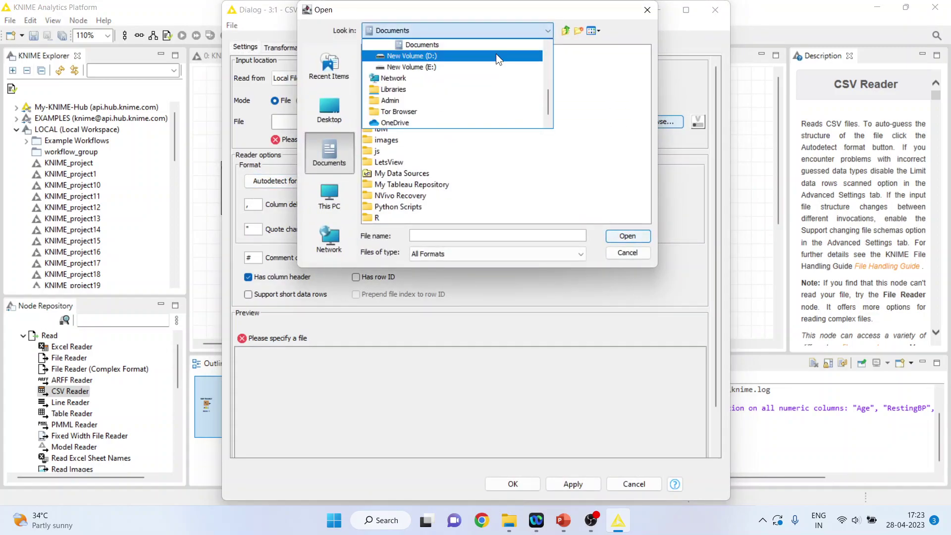
click(495, 55)
click(419, 74)
double_click(419, 74)
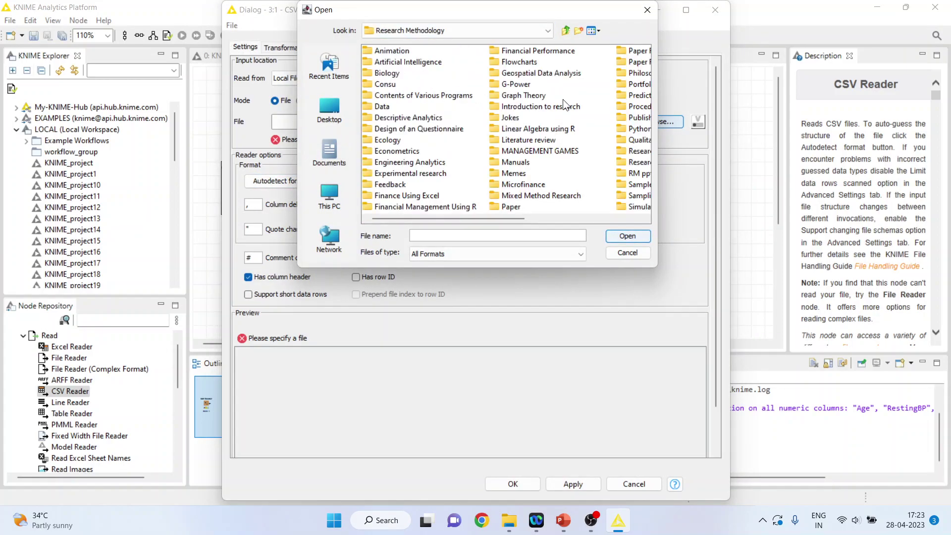
double_click(631, 93)
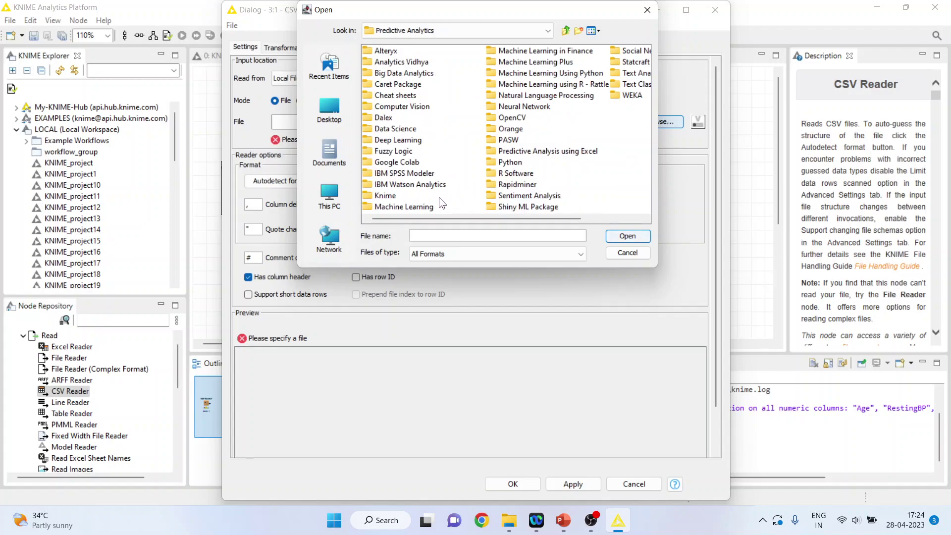
click(391, 195)
double_click(391, 195)
double_click(381, 84)
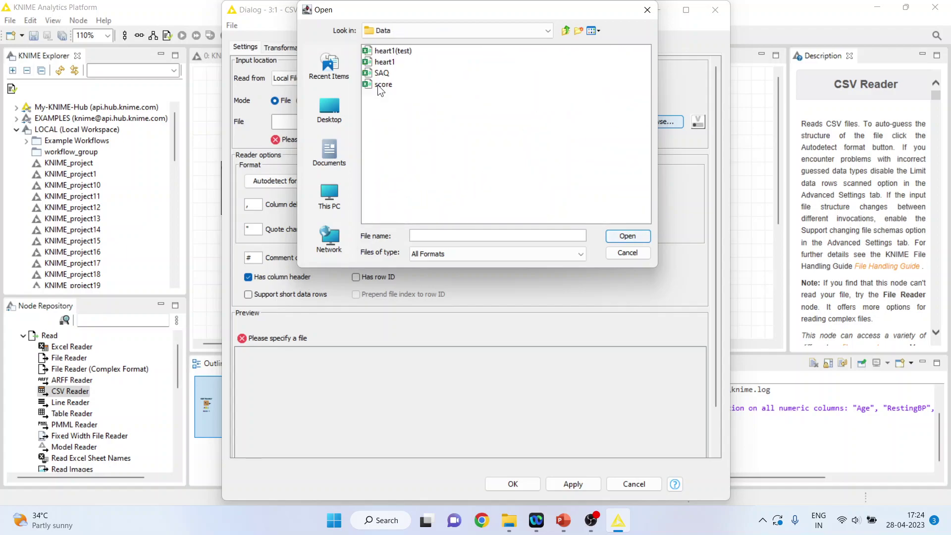
click(376, 63)
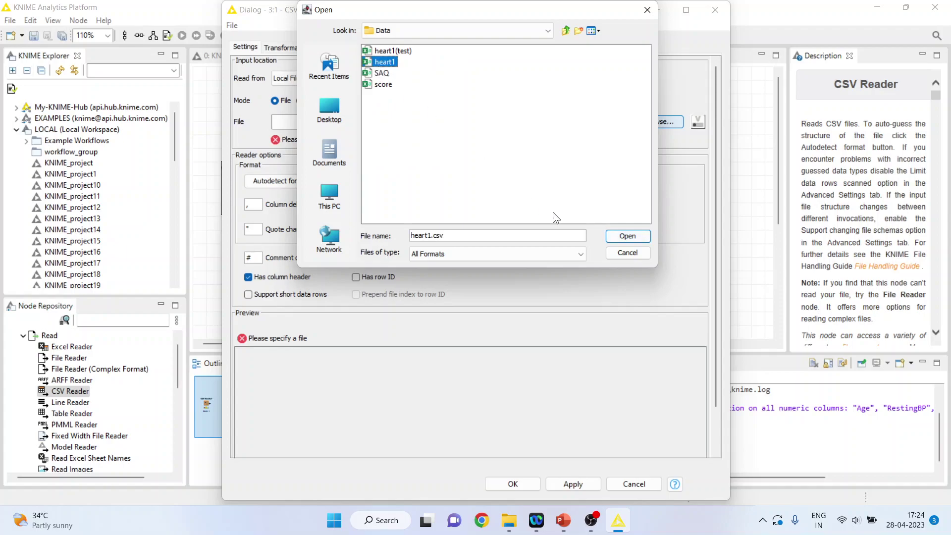
click(627, 236)
click(514, 484)
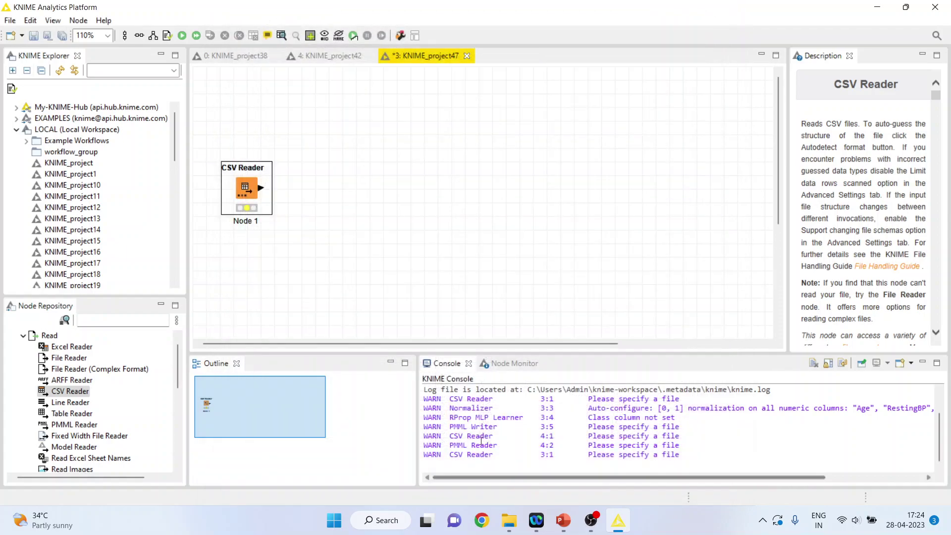
Execute the CSV Reader and view its 918-row, 12-column heart data table
right_click(249, 191)
click(299, 203)
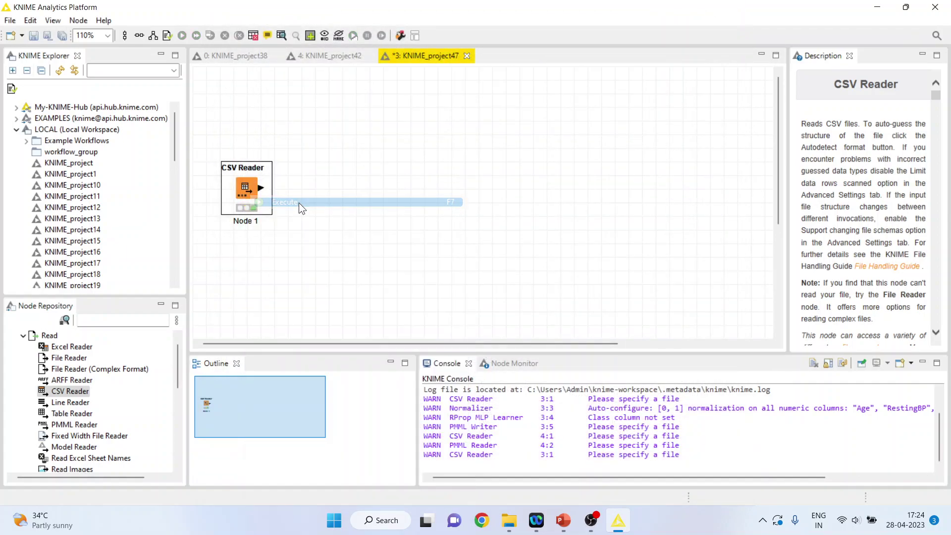
right_click(245, 192)
click(337, 497)
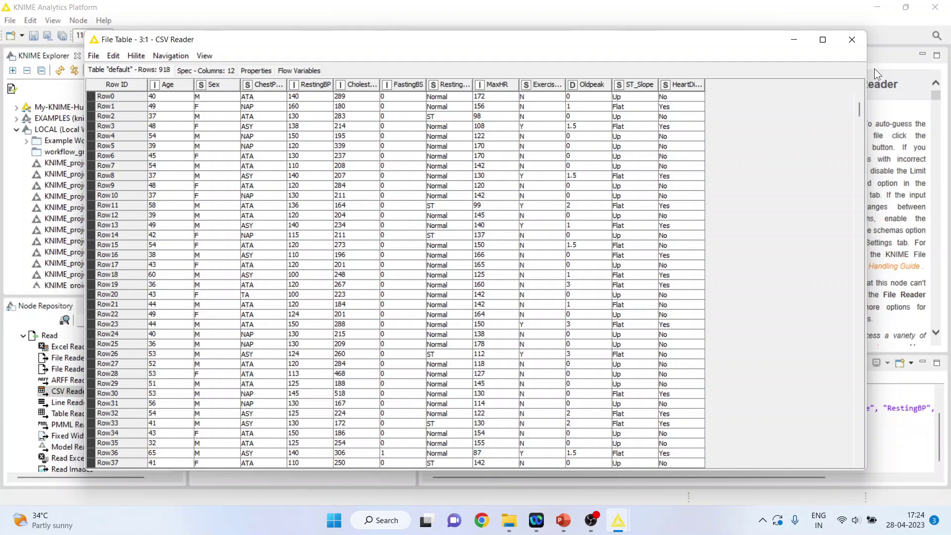
Find Column Filter with the search 'column f' and add it after the CSV Reader
click(852, 40)
click(125, 320)
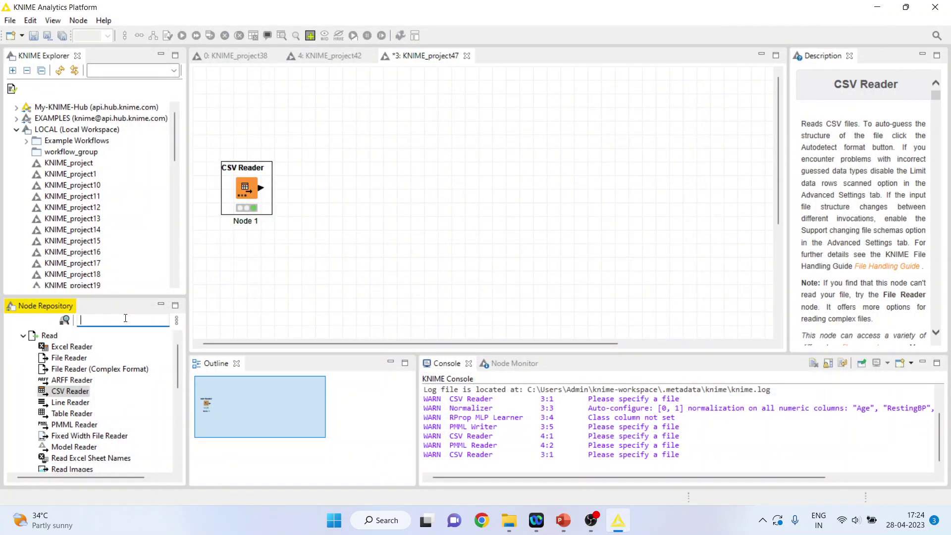
text(colu)
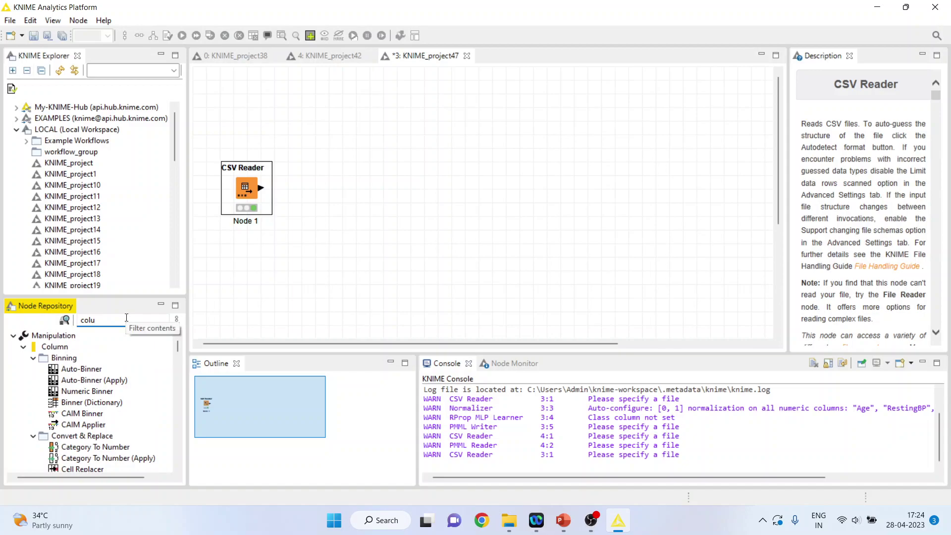
text(mn)
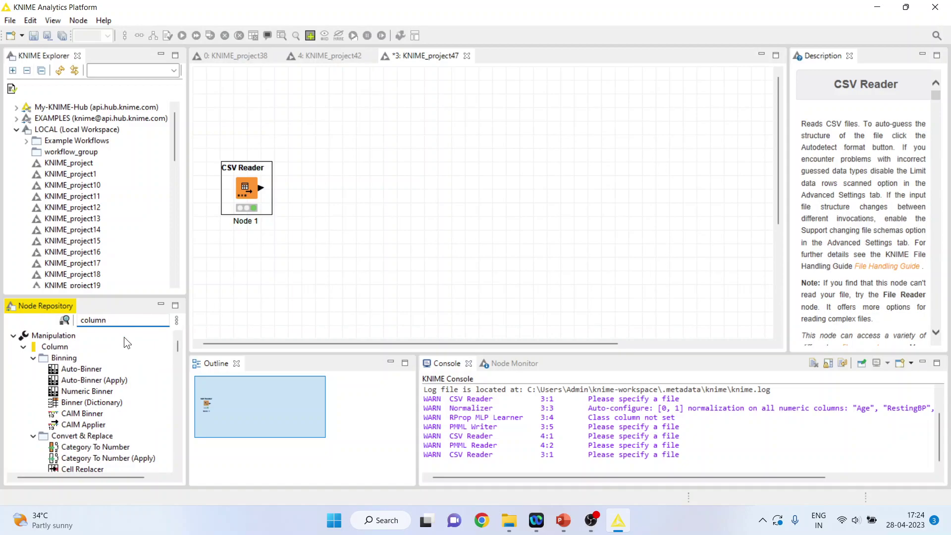
text( f)
double_click(98, 375)
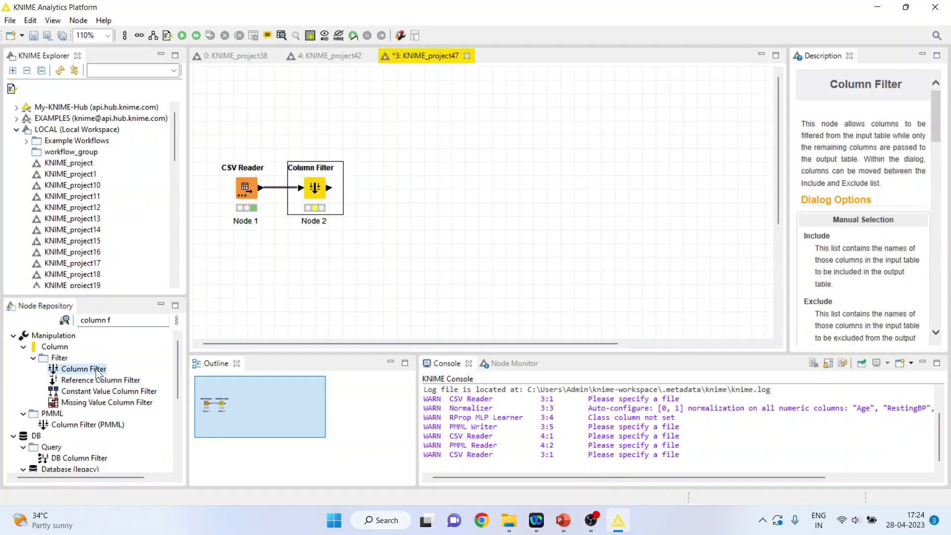
Configure the Column Filter to include only Age, RestingBP, Cholesterol, MaxHR and HeartDisease
right_click(313, 203)
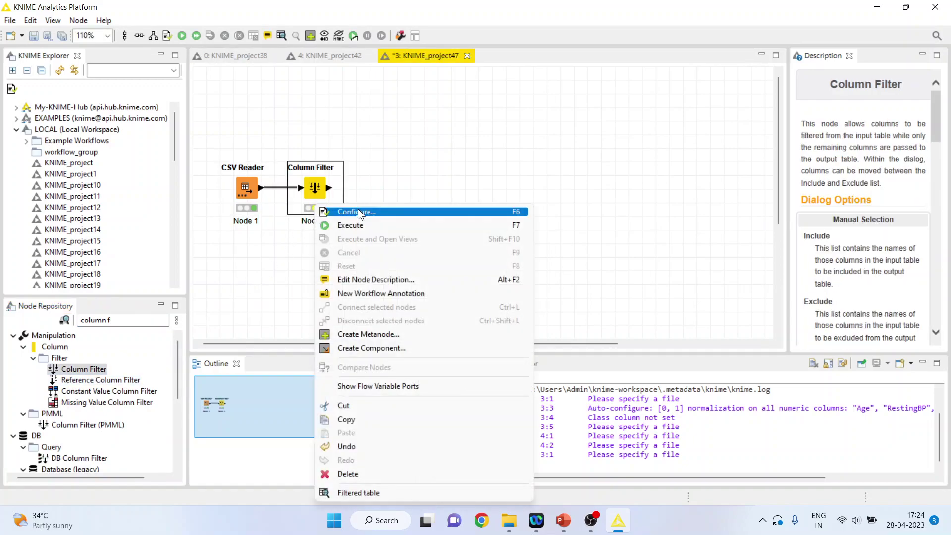
click(357, 211)
click(477, 298)
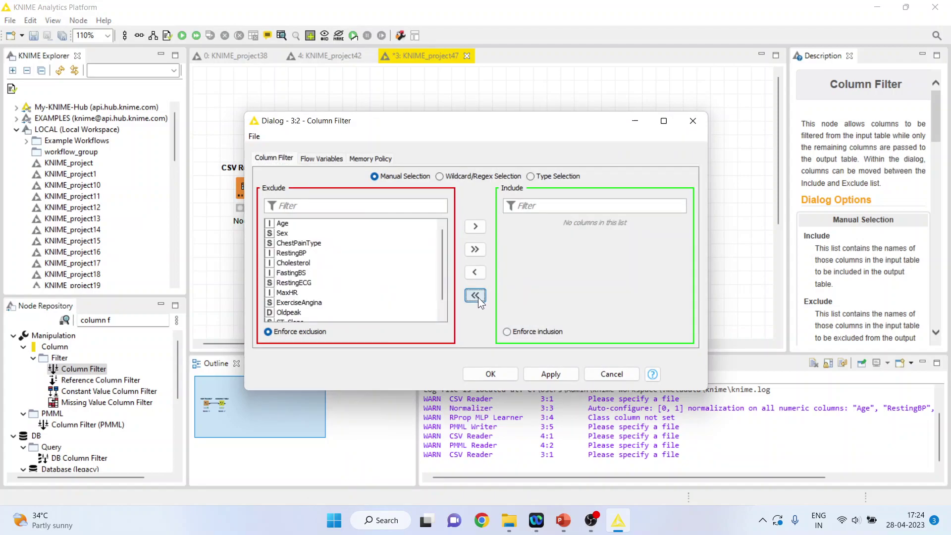
click(421, 224)
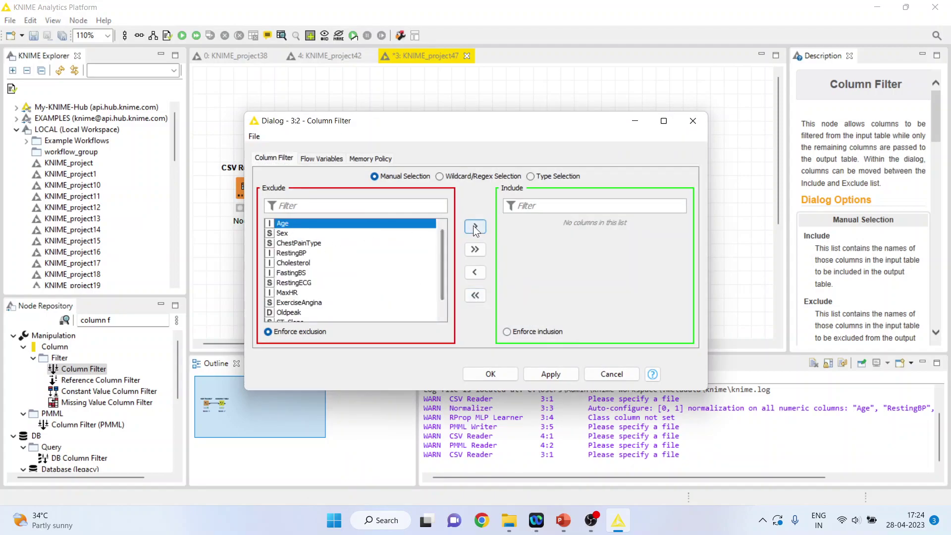
click(475, 227)
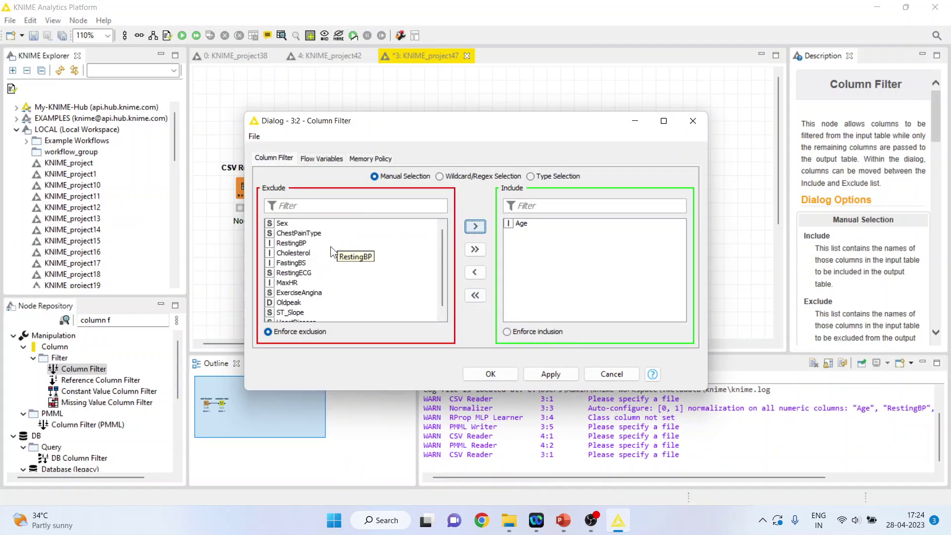
click(307, 243)
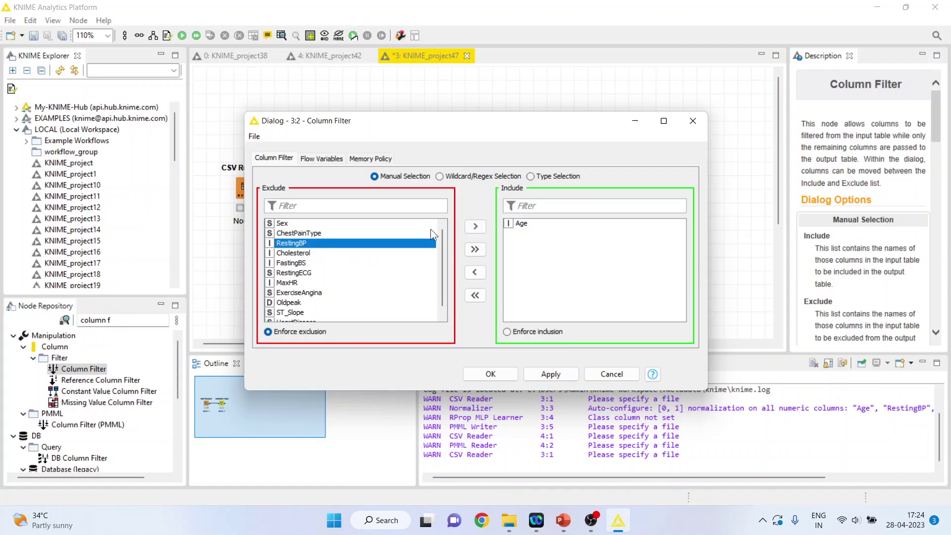
click(475, 226)
click(307, 242)
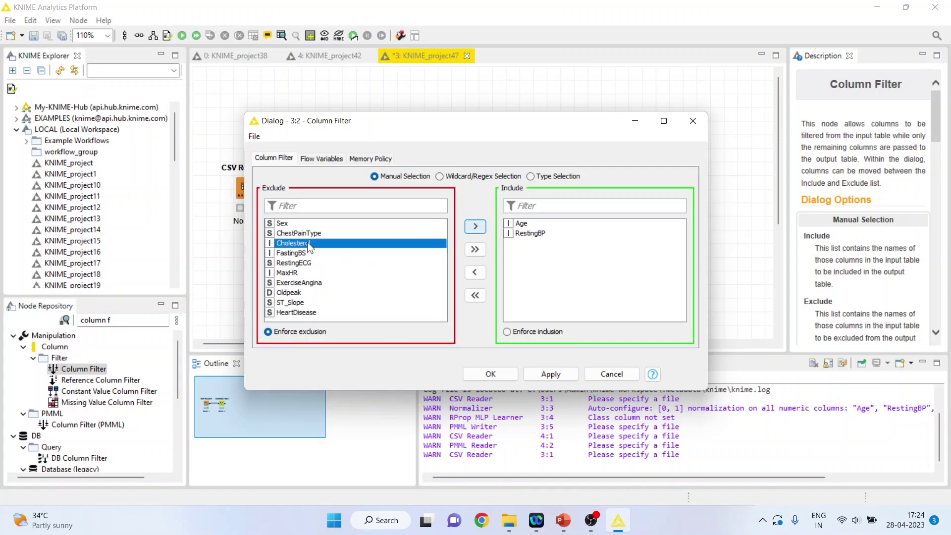
click(473, 227)
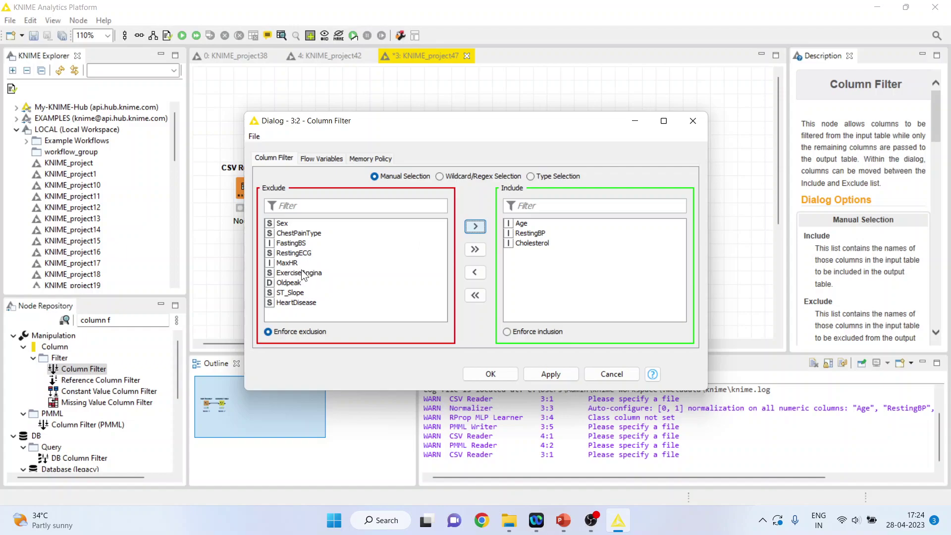
click(376, 263)
click(473, 226)
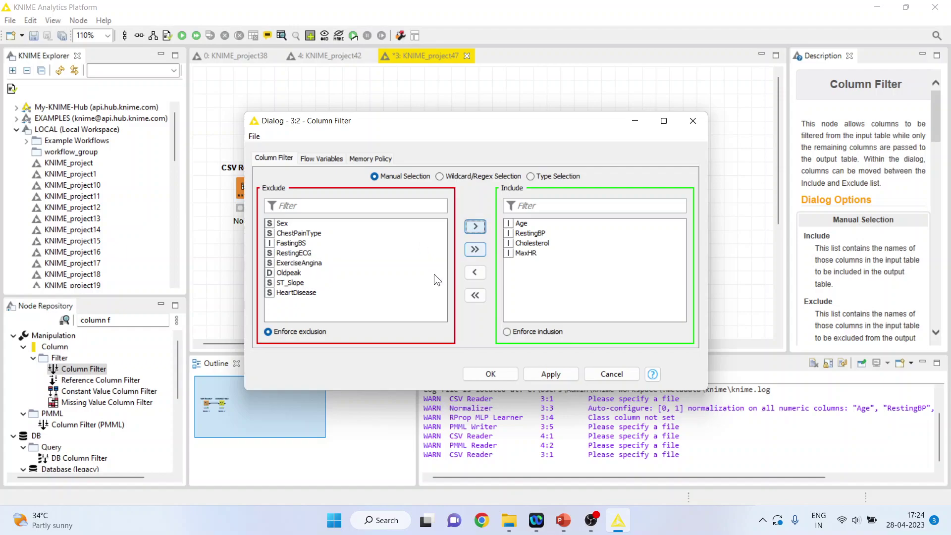
click(306, 290)
click(476, 227)
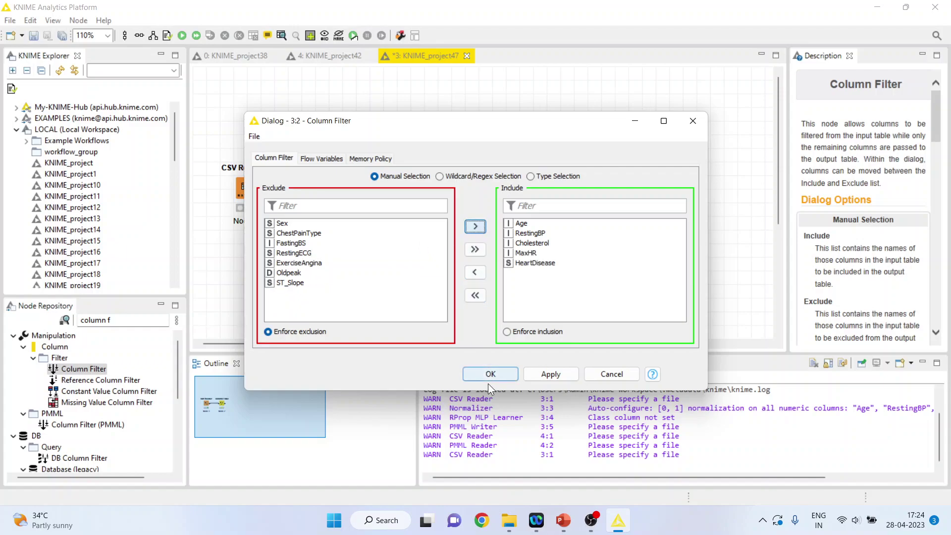
click(490, 374)
Execute the Column Filter node
right_click(320, 197)
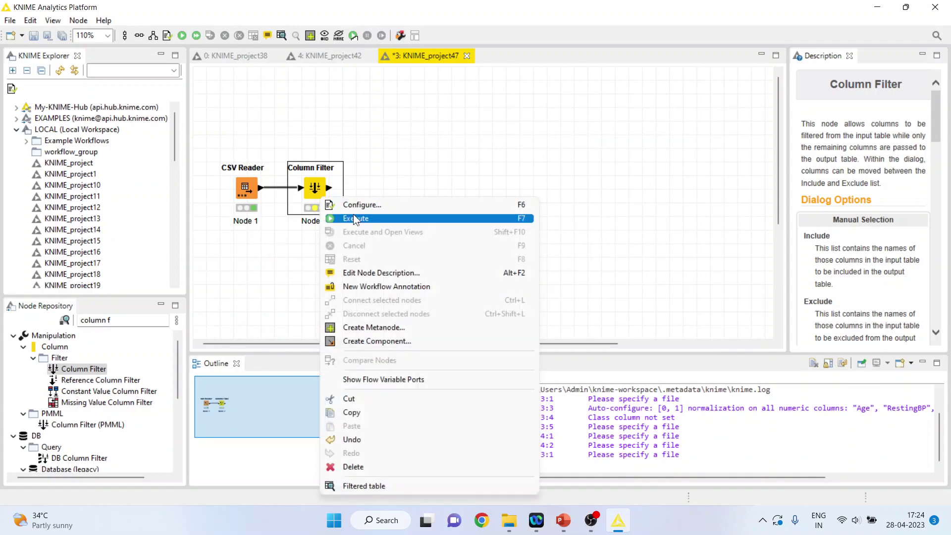
click(356, 218)
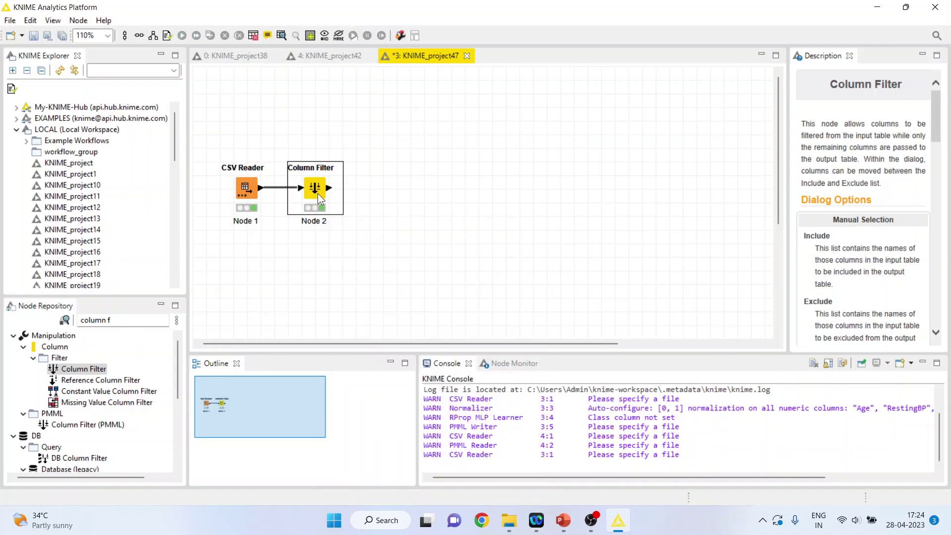
click(141, 319)
Add a Normalizer via search 'norma', keep Min-Max 0–1 scaling, and execute it
key(BackSpace)
key(BackSpace)
key(BackSpace)
key(BackSpace)
key(BackSpace)
key(BackSpace)
key(BackSpace)
key(BackSpace)
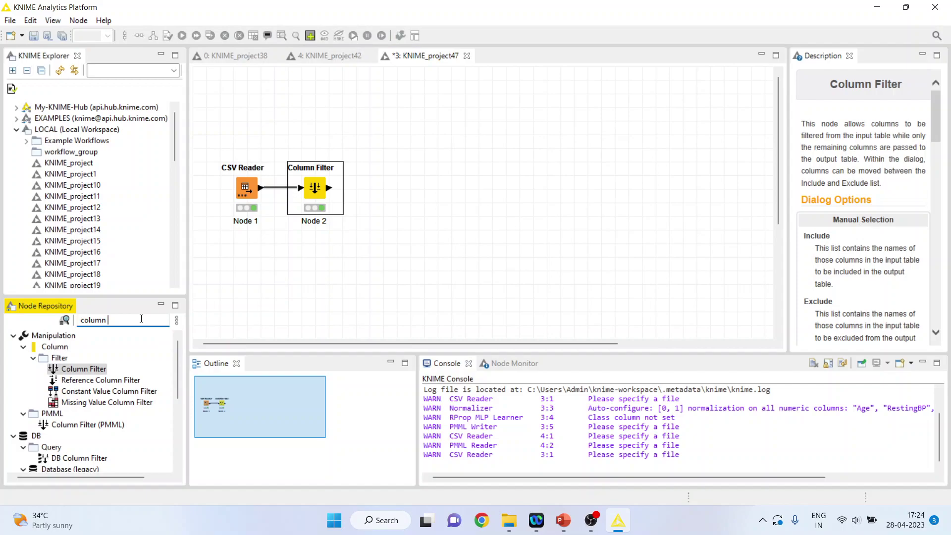
text(norma)
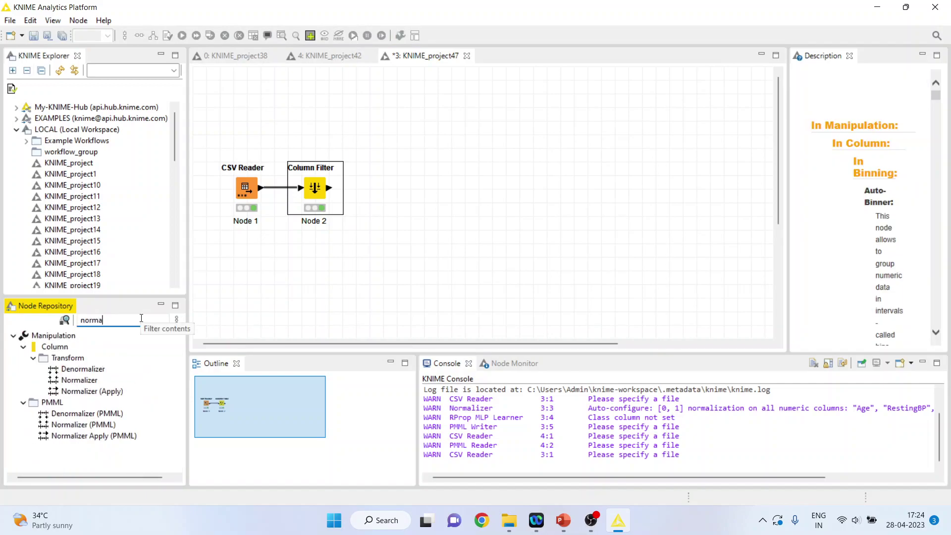
double_click(86, 383)
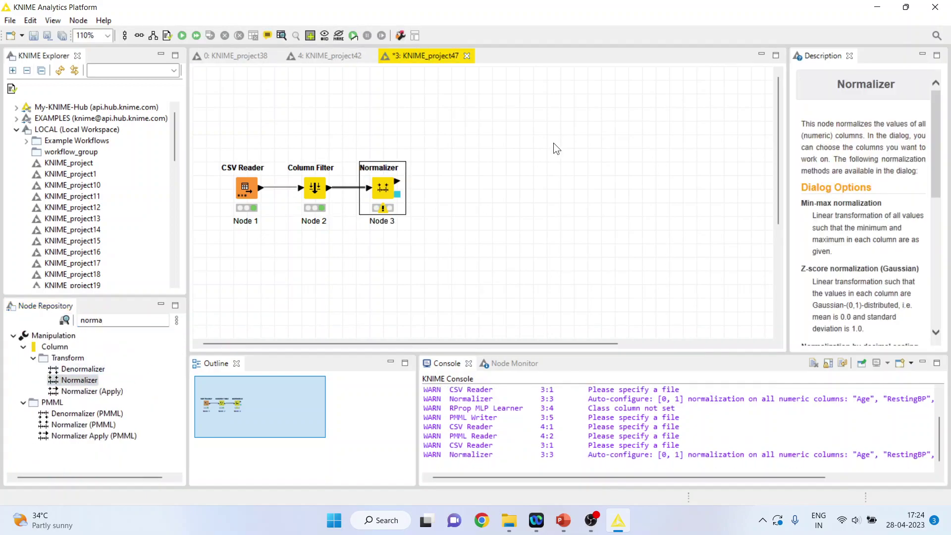
right_click(379, 186)
click(419, 196)
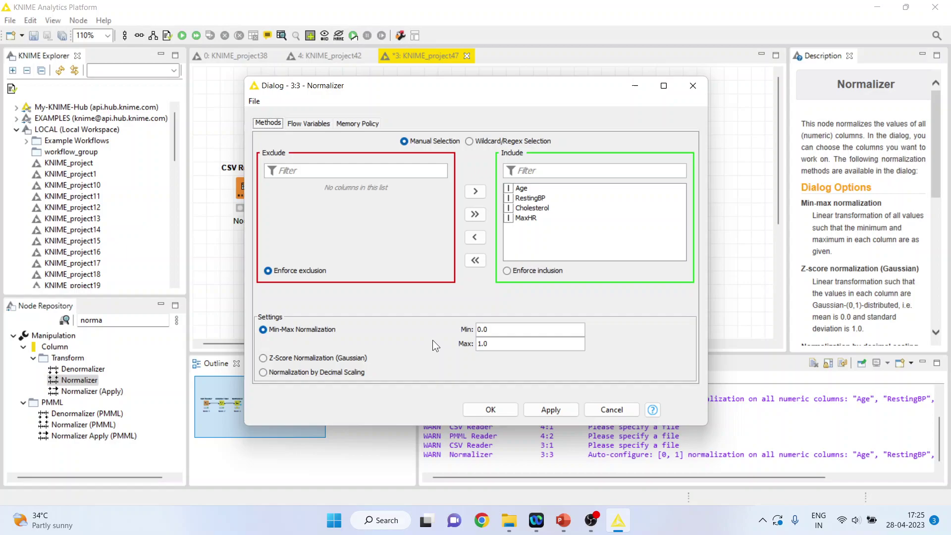
click(478, 411)
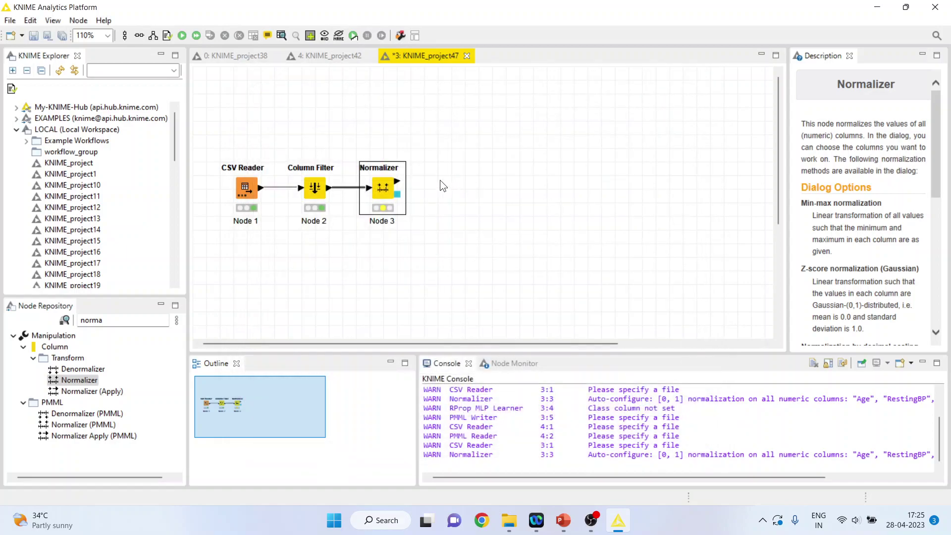
right_click(378, 190)
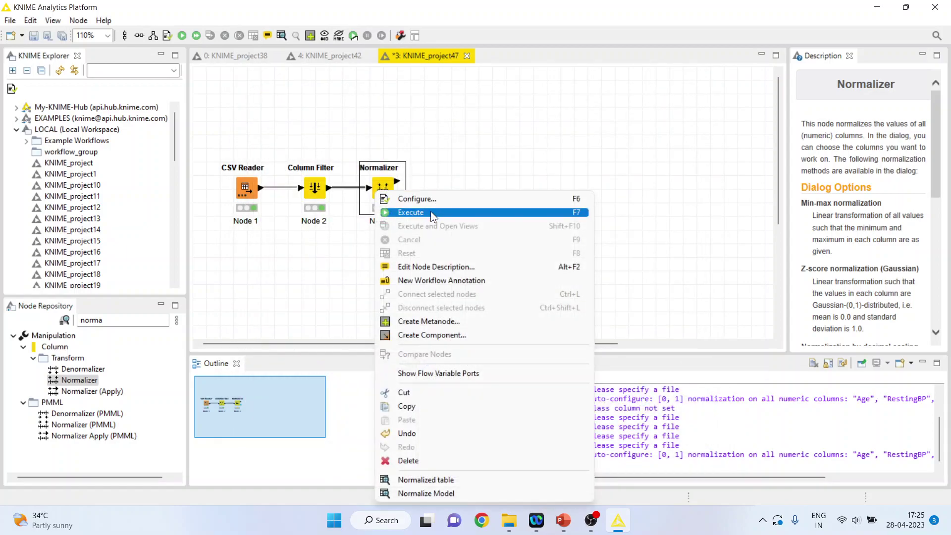
click(430, 211)
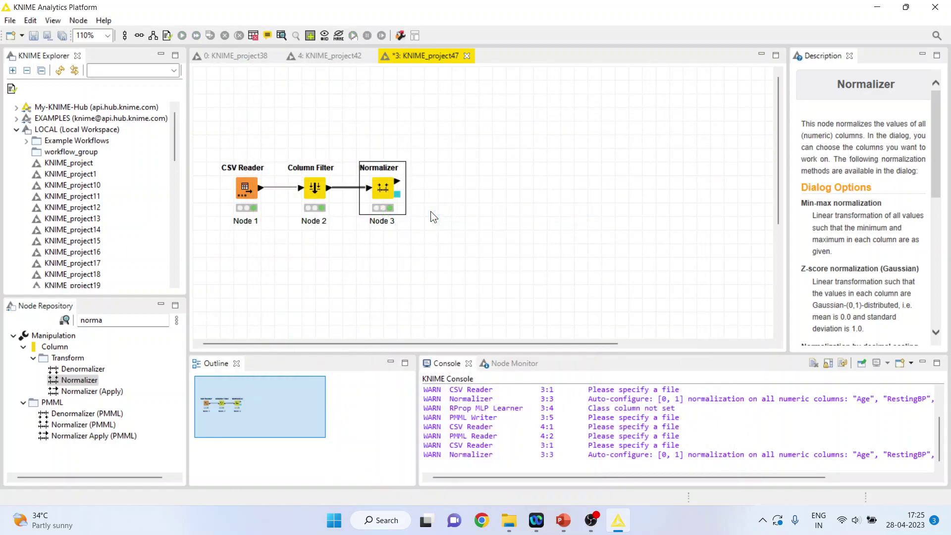
Find X-Partitioner with the search 'part' and add it after the Normalizer
click(113, 323)
key(BackSpace)
key(BackSpace)
key(BackSpace)
key(BackSpace)
key(BackSpace)
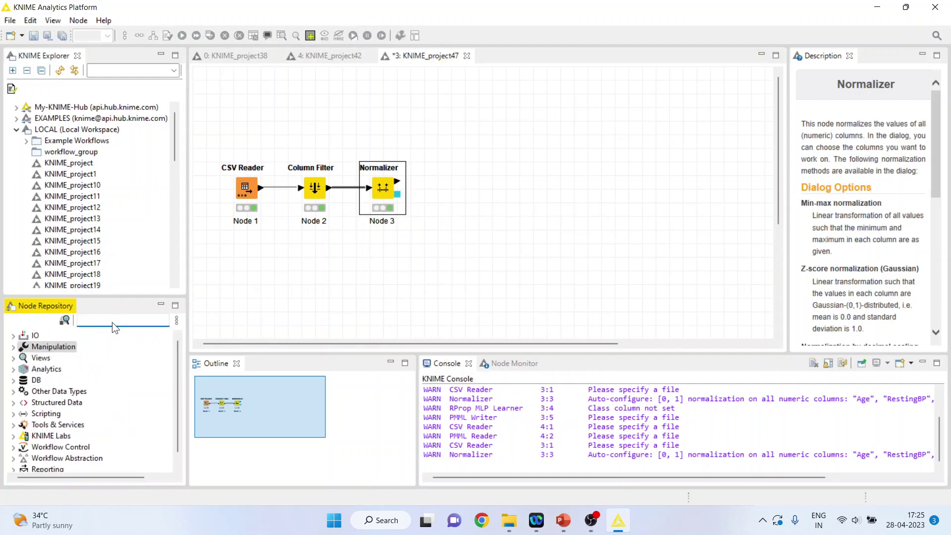
text(x p)
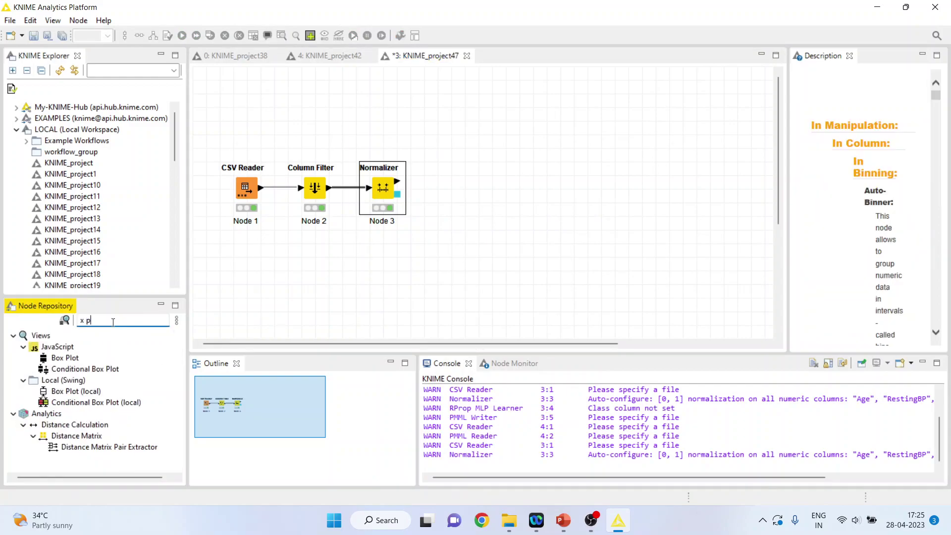
key(BackSpace)
key(BackSpace)
key(BackSpace)
text(pa)
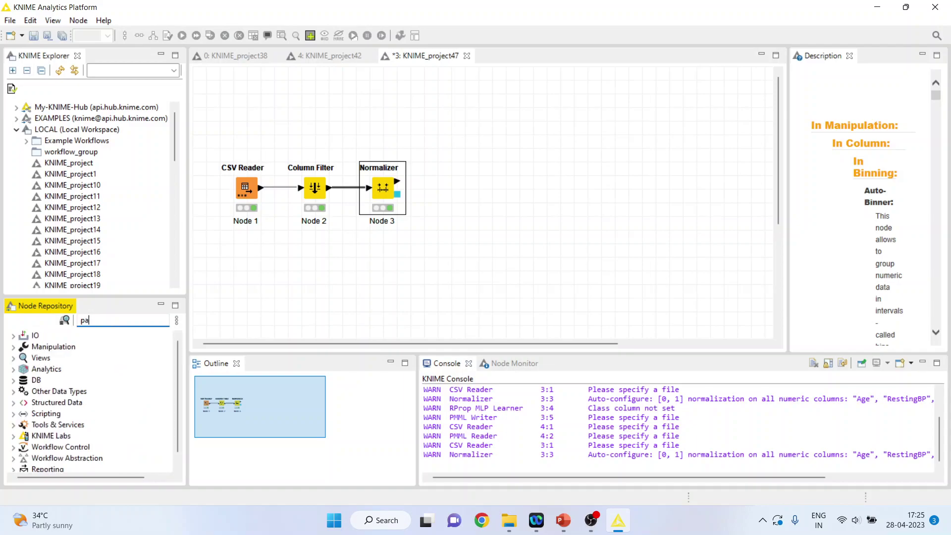
text(rt)
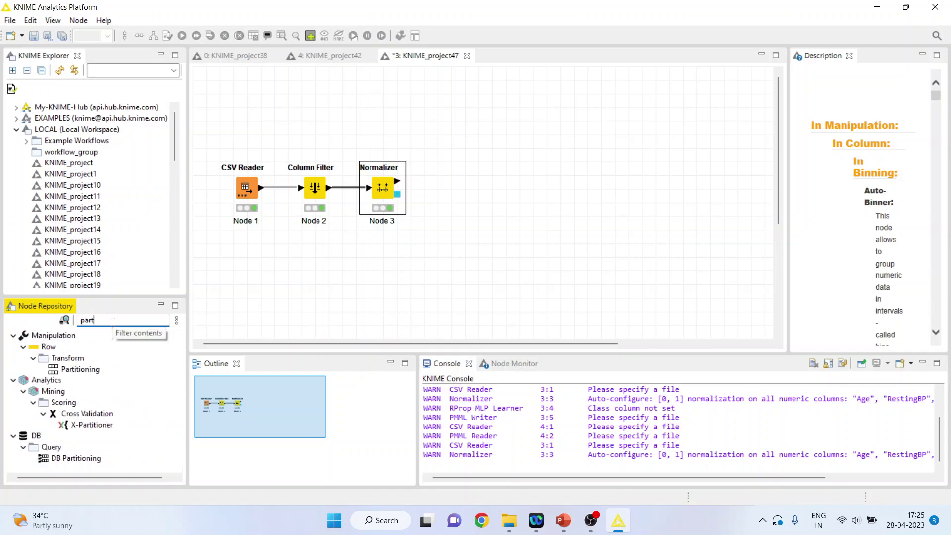
double_click(97, 424)
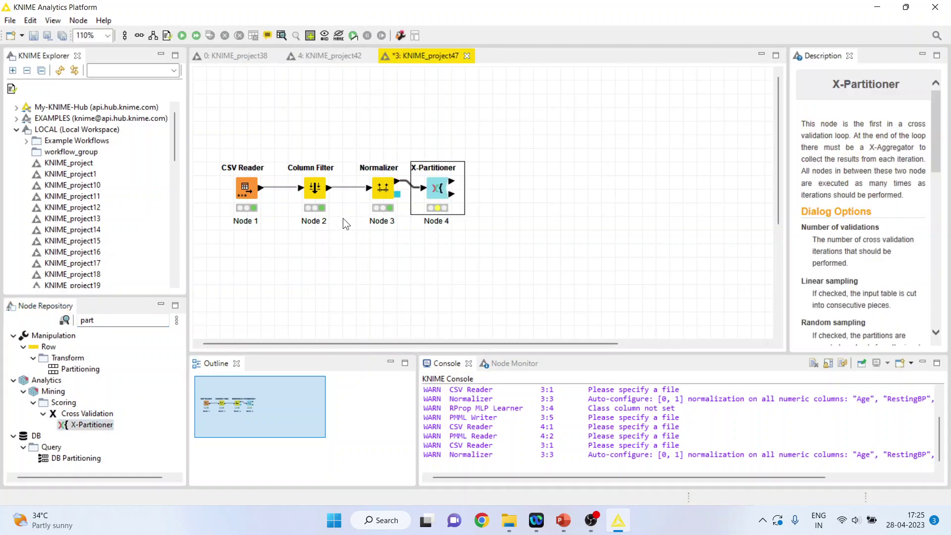
Set X-Partitioner to 10 validations with stratified sampling on HeartDisease, then execute it
right_click(439, 189)
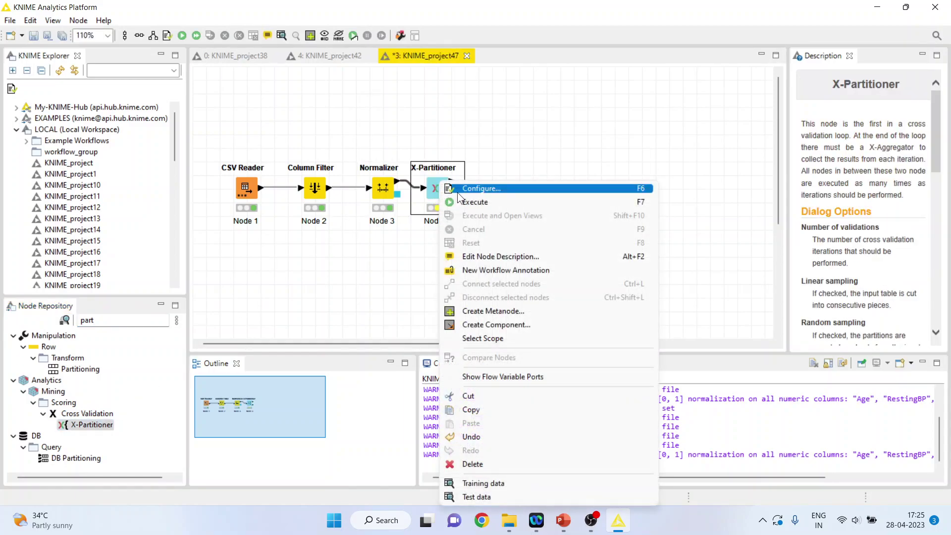
click(472, 193)
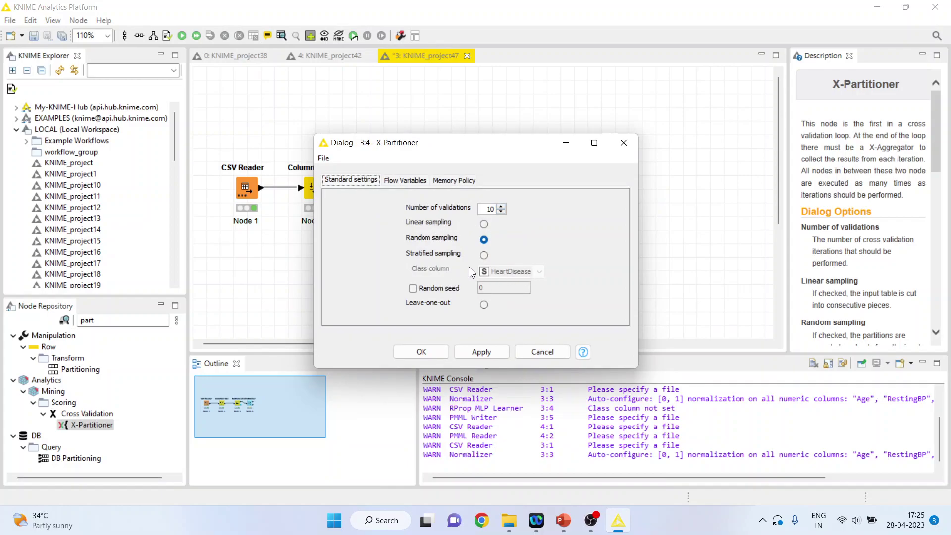
click(484, 255)
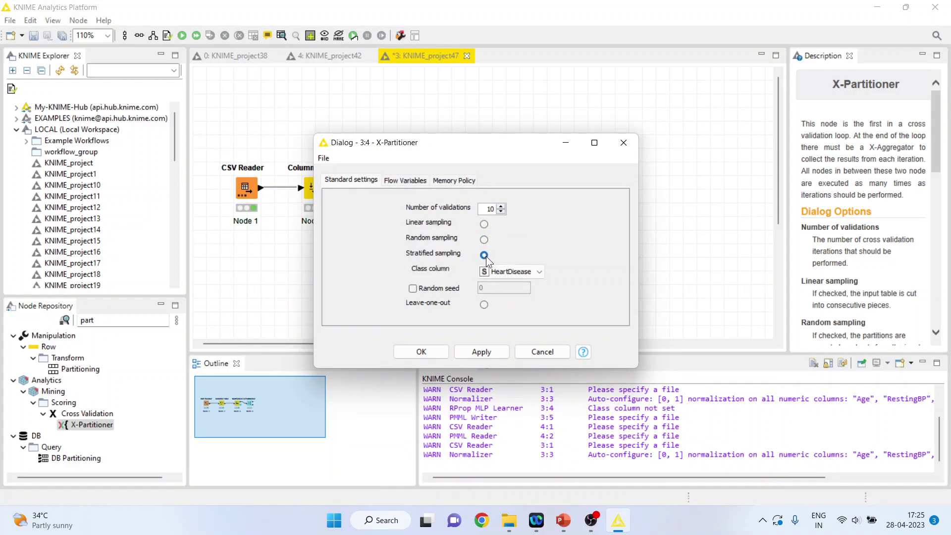
click(421, 351)
right_click(437, 182)
click(474, 198)
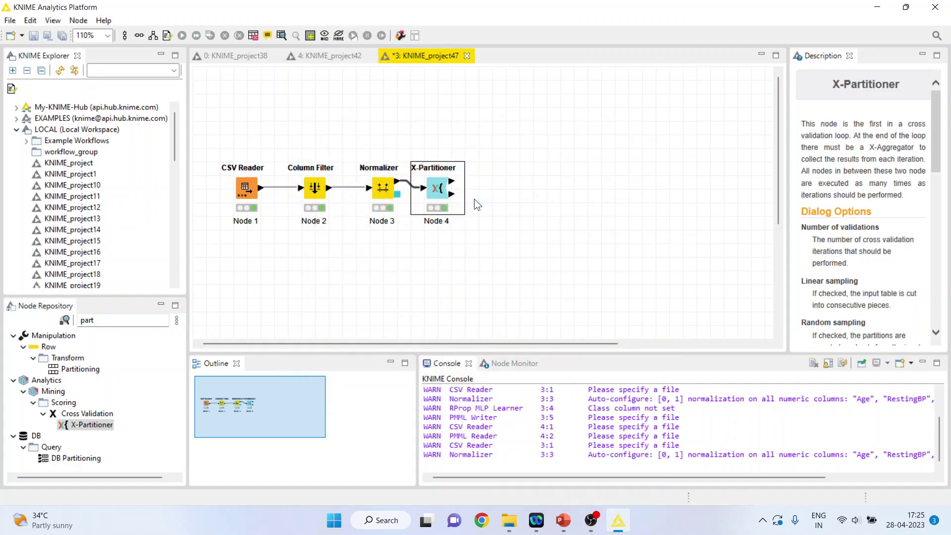
Add an RProp MLP Learner via search 'rp' and place it above the X-Partitioner
click(99, 320)
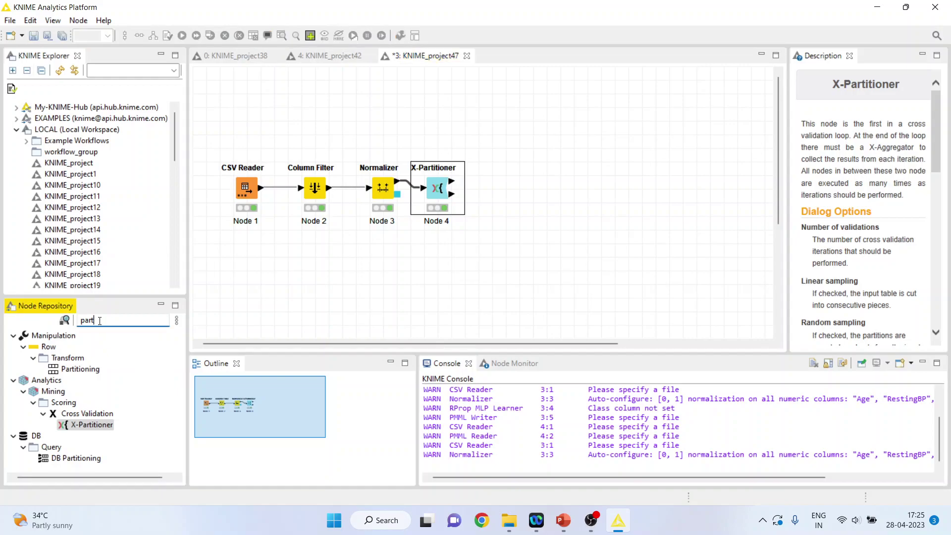
key(BackSpace)
key(BackSpace)
key(BackSpace)
key(BackSpace)
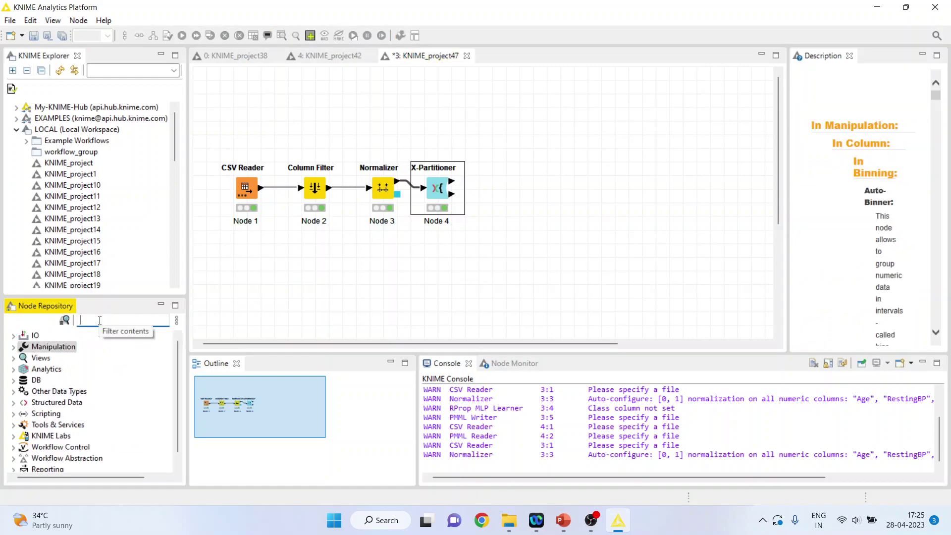
text(rp)
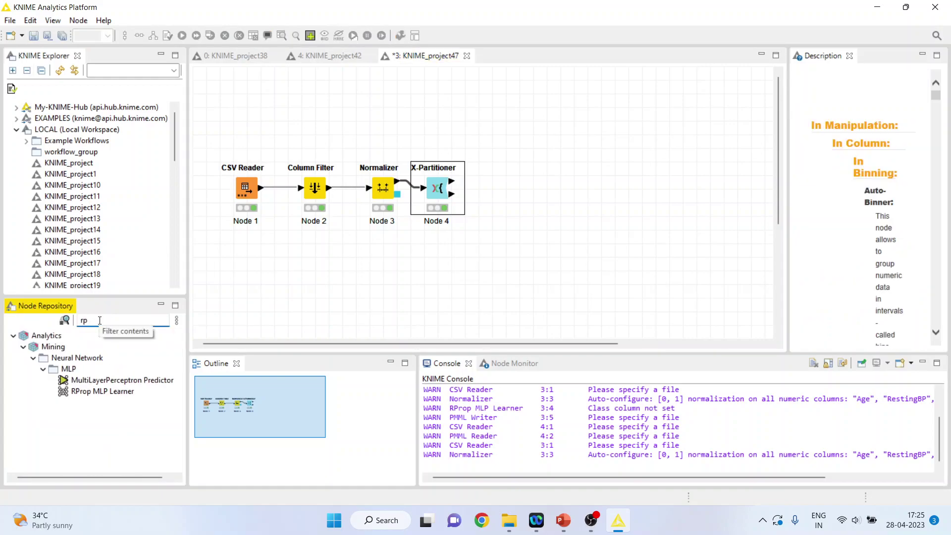
double_click(106, 392)
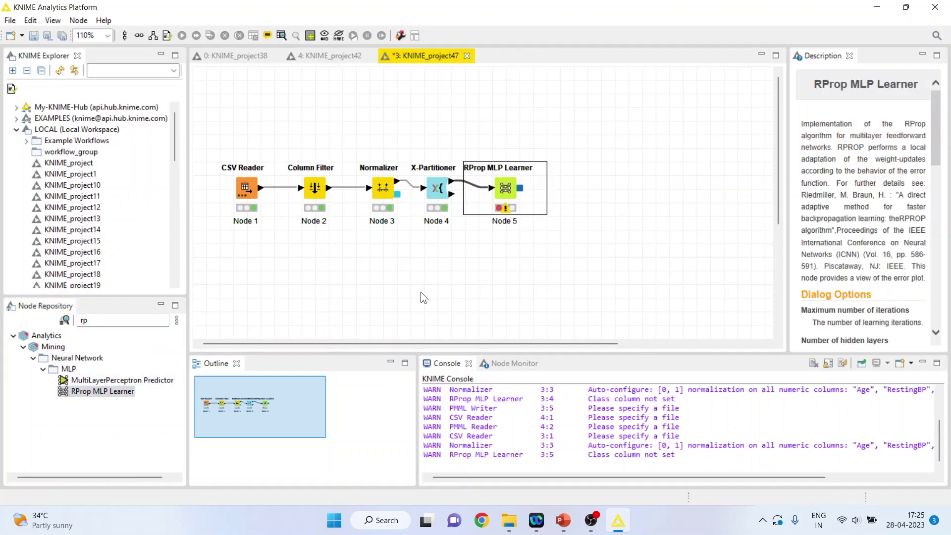
drag(501, 186, 510, 121)
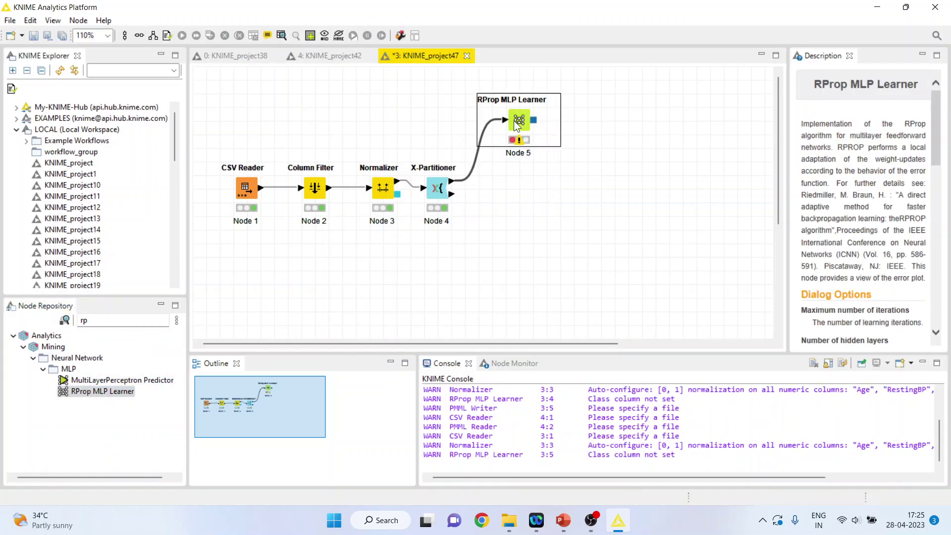
Set the learner's class column to HeartDisease and execute it to train
right_click(513, 120)
click(549, 129)
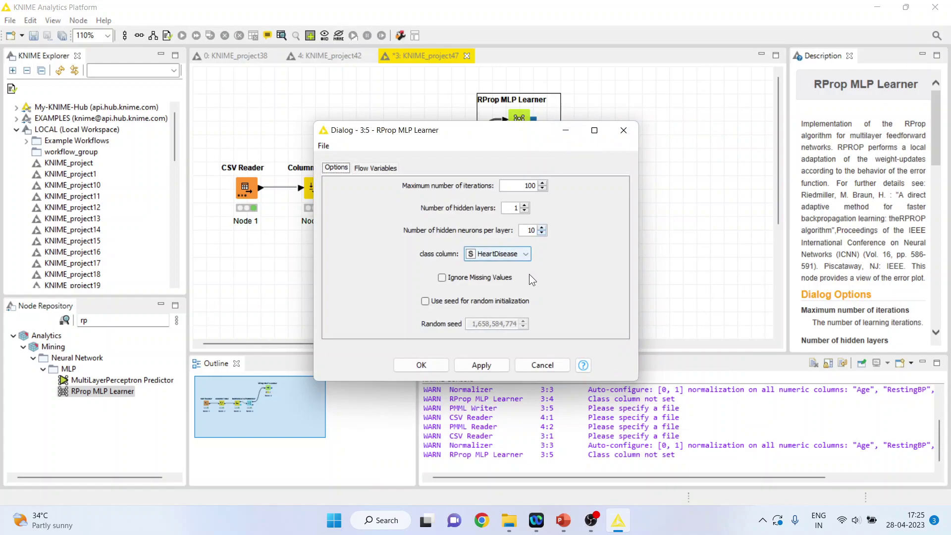
click(421, 365)
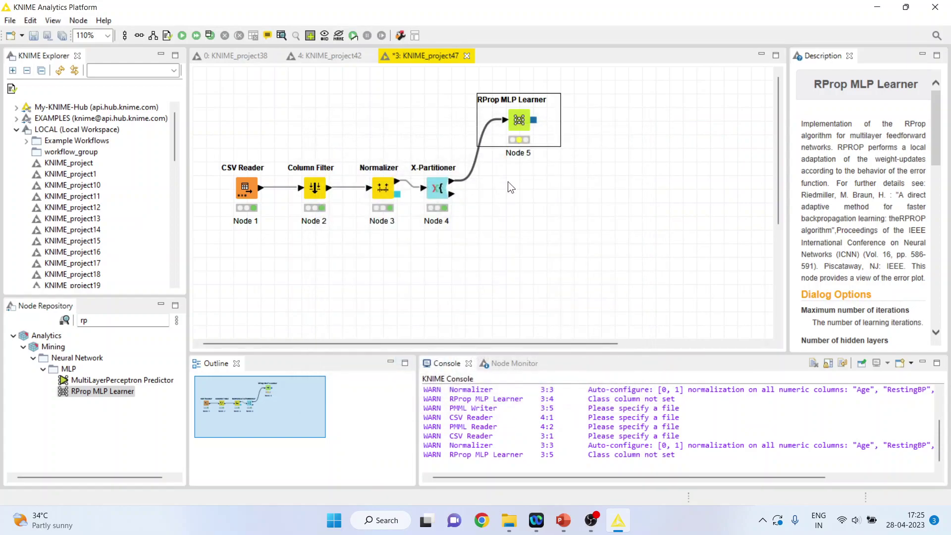
right_click(521, 123)
click(553, 145)
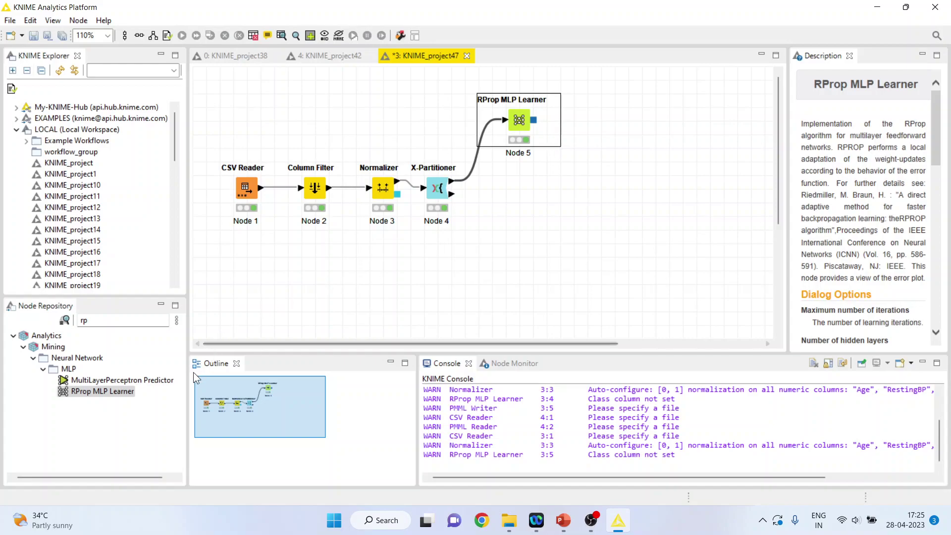
Add a MultiLayerPerceptron Predictor below the learner, fed by the X-Partitioner's test data
double_click(147, 381)
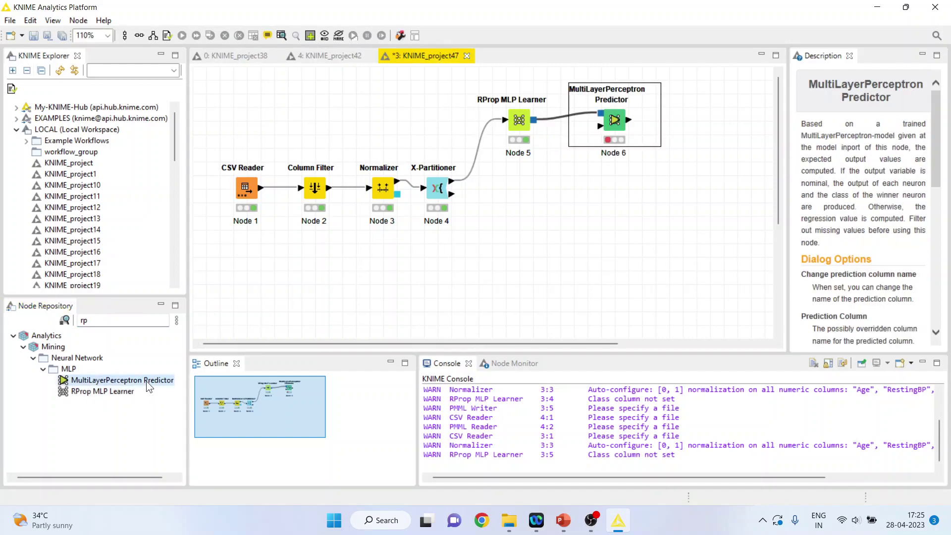
drag(623, 128, 609, 195)
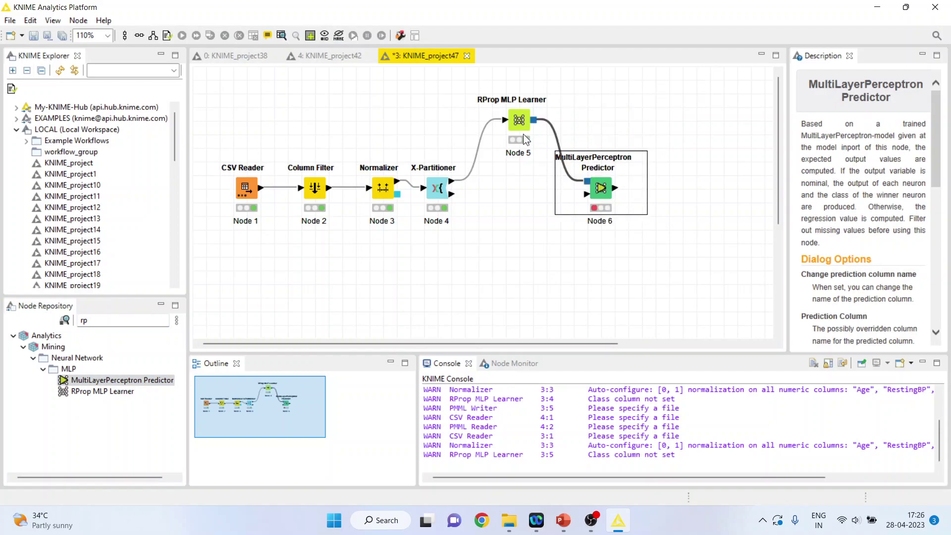
click(453, 195)
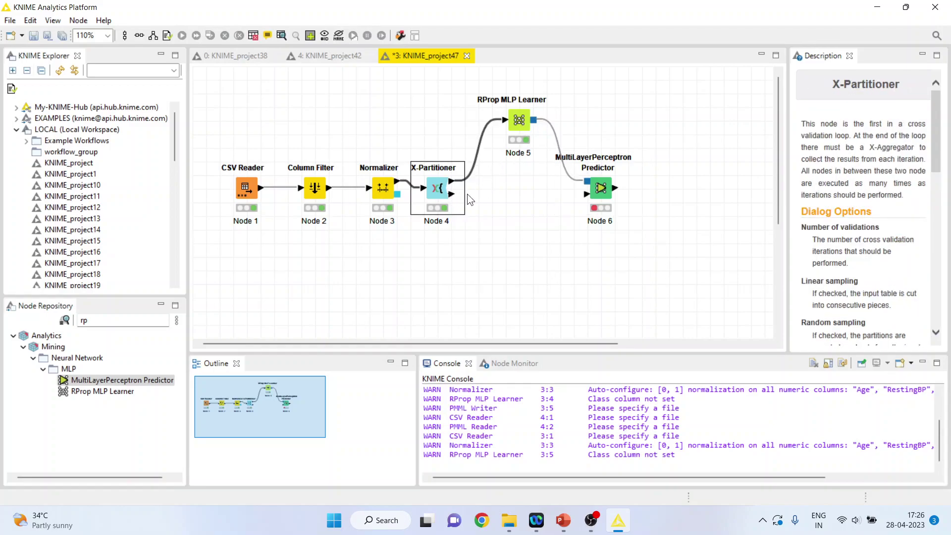
drag(552, 197, 591, 196)
Enable renaming of the predictor's prediction column, then execute the predictor
right_click(604, 195)
click(630, 198)
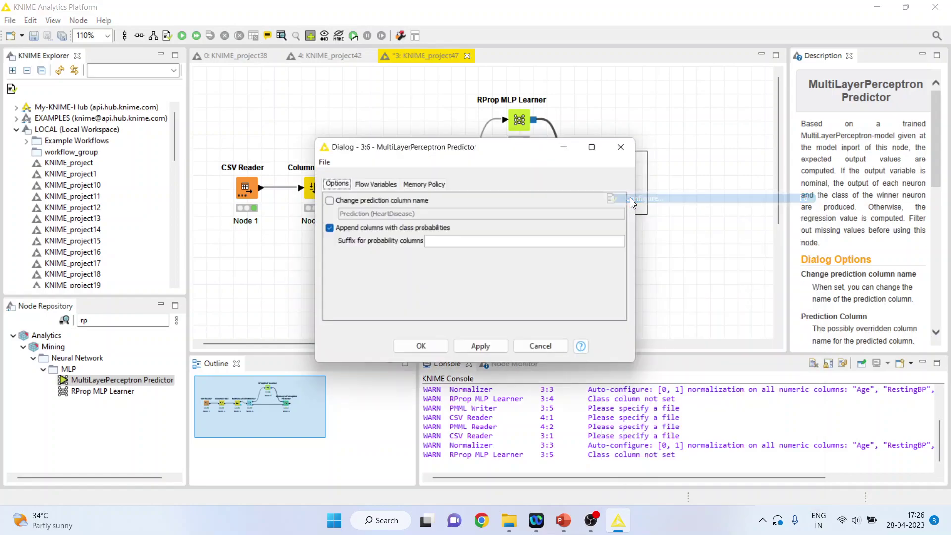
click(335, 200)
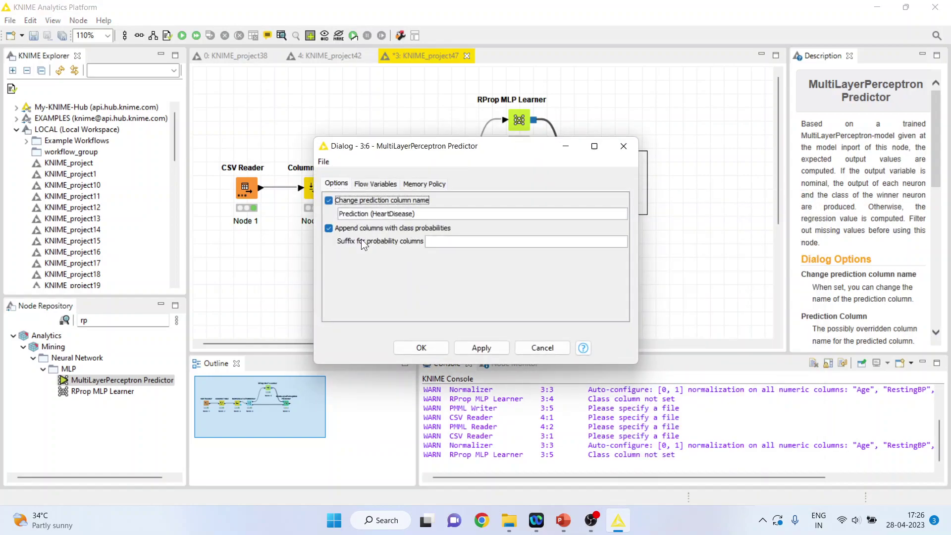
click(421, 348)
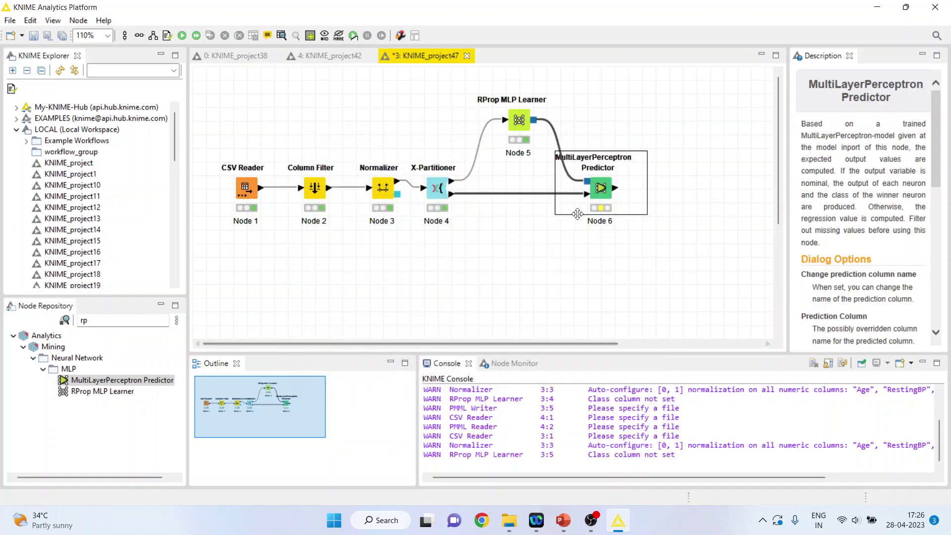
right_click(604, 193)
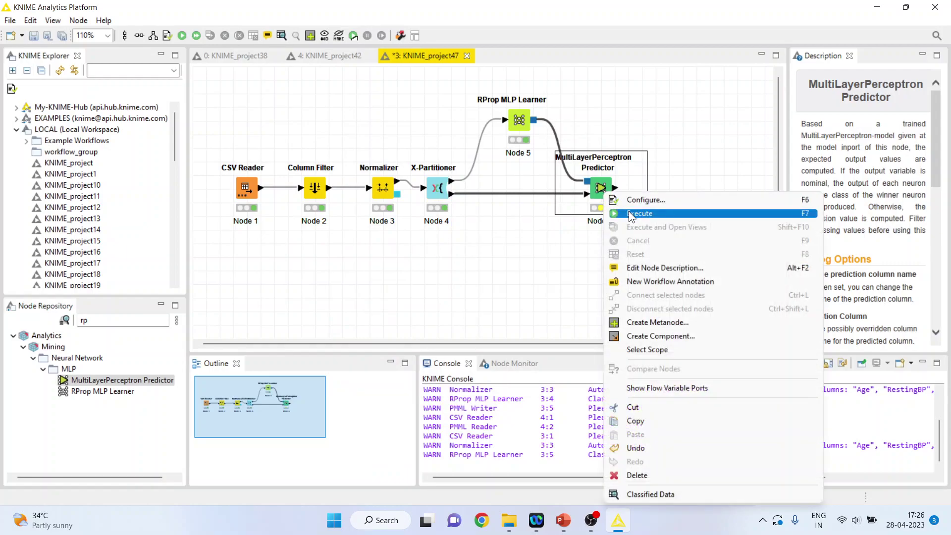
click(629, 211)
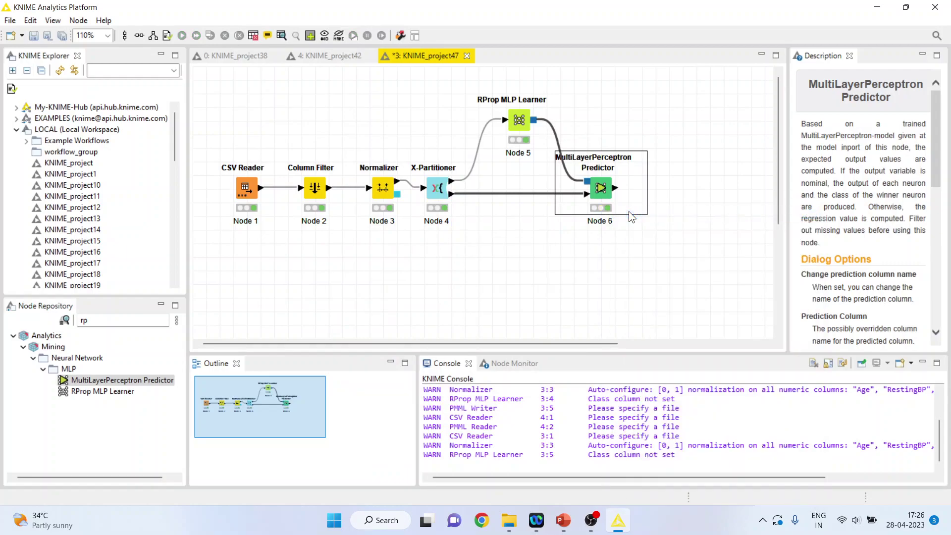
right_click(602, 195)
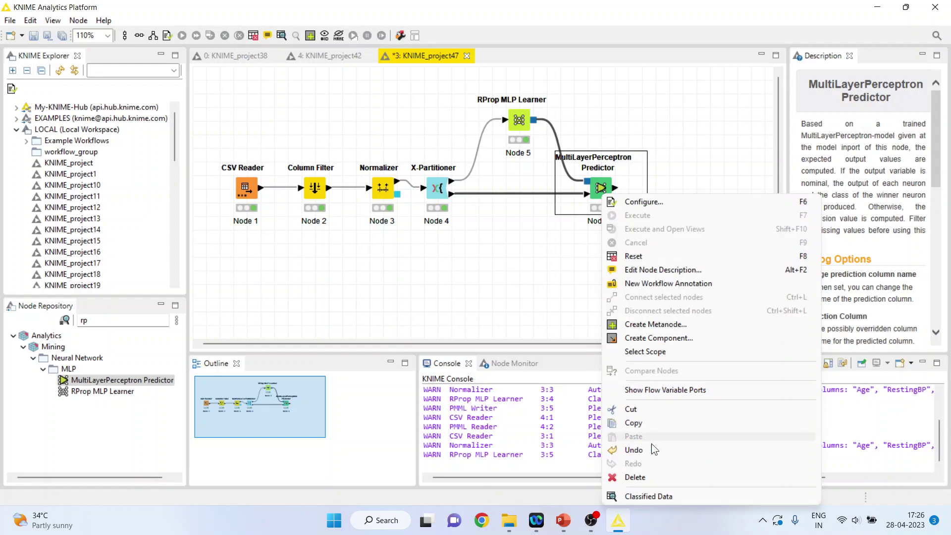
click(668, 496)
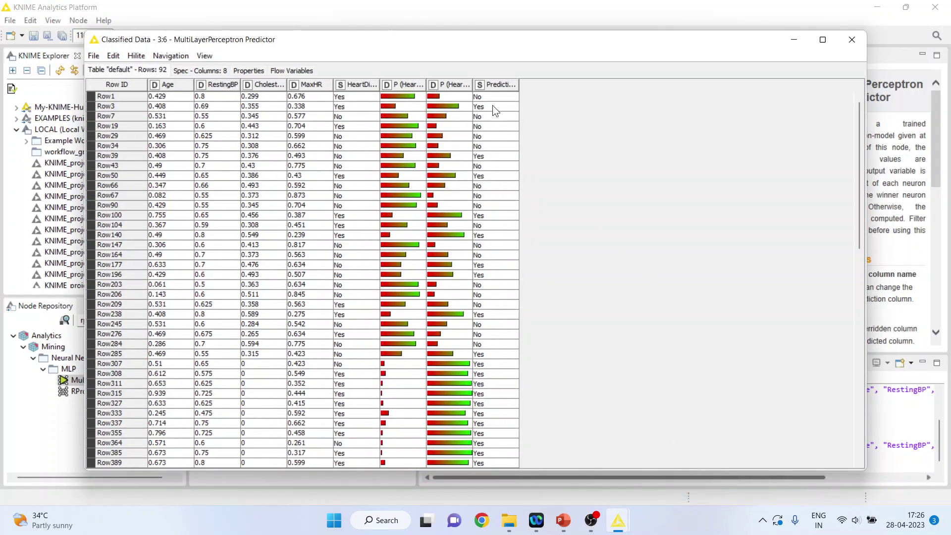
drag(493, 105, 508, 384)
drag(355, 106, 356, 384)
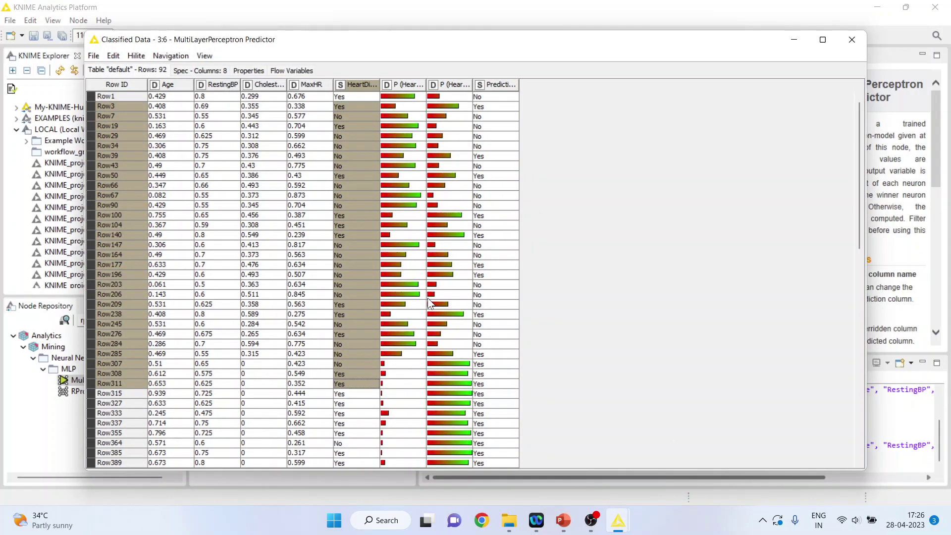
drag(520, 84, 607, 85)
click(855, 45)
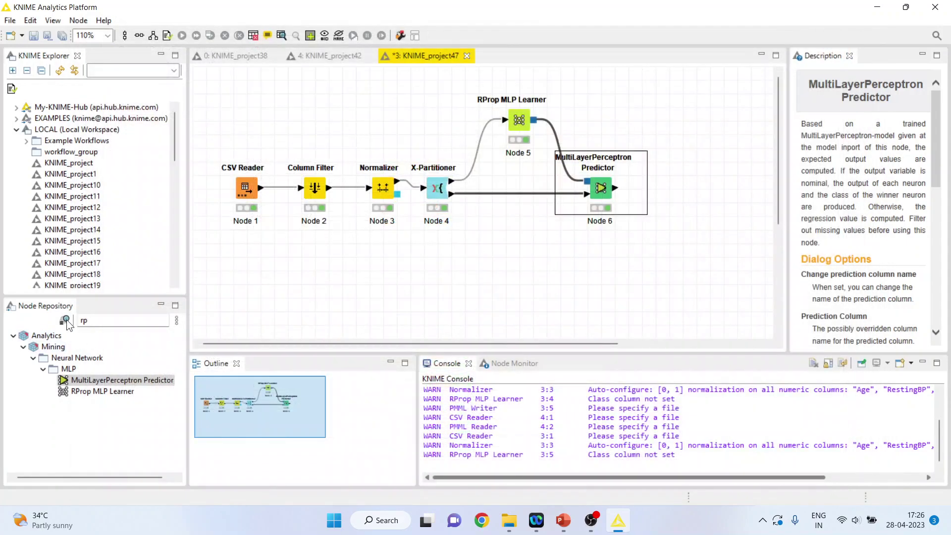
Find X-Aggregator with the search 'agg' and add it beside the predictor
click(97, 321)
key(BackSpace)
key(BackSpace)
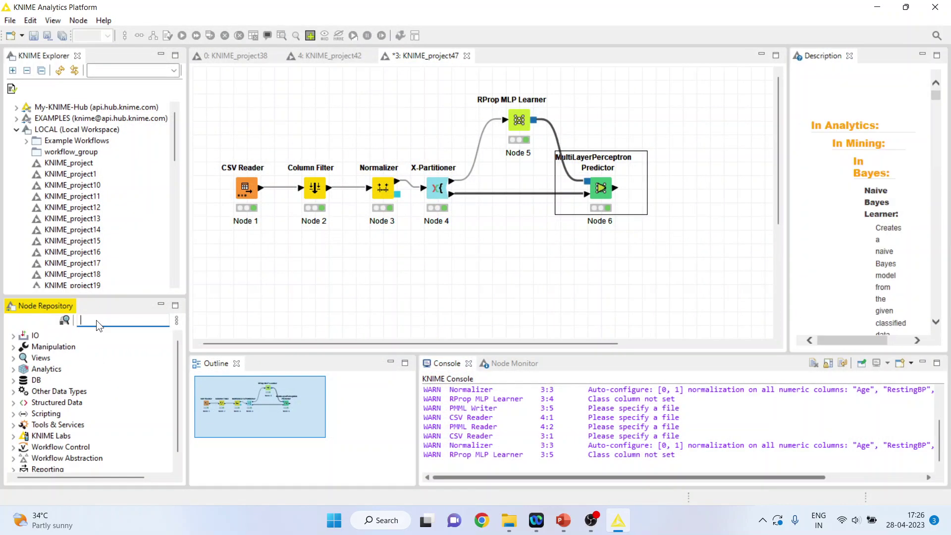
text(agg)
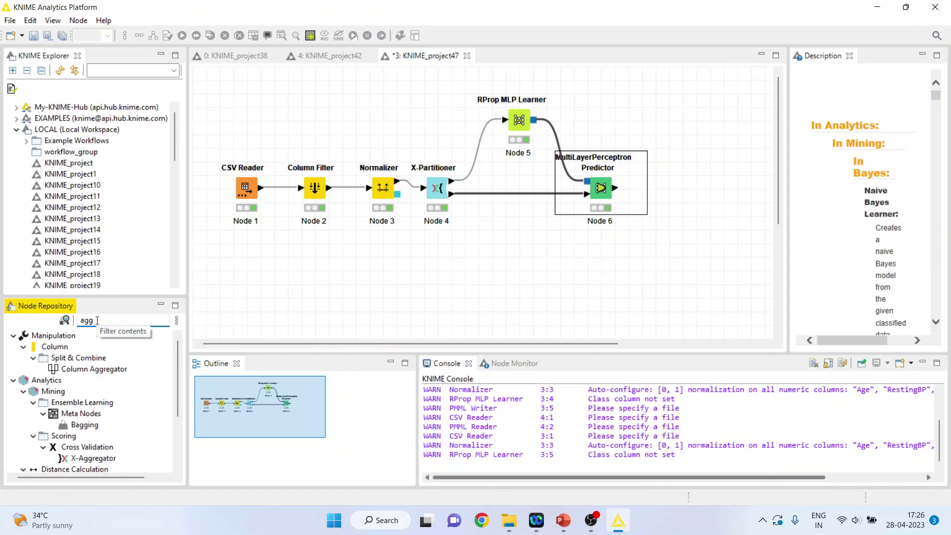
click(101, 459)
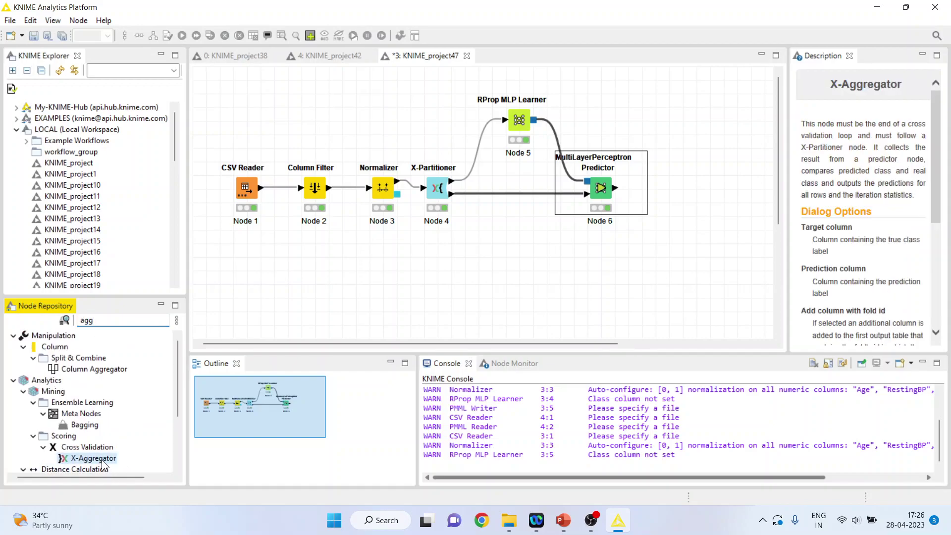
double_click(71, 460)
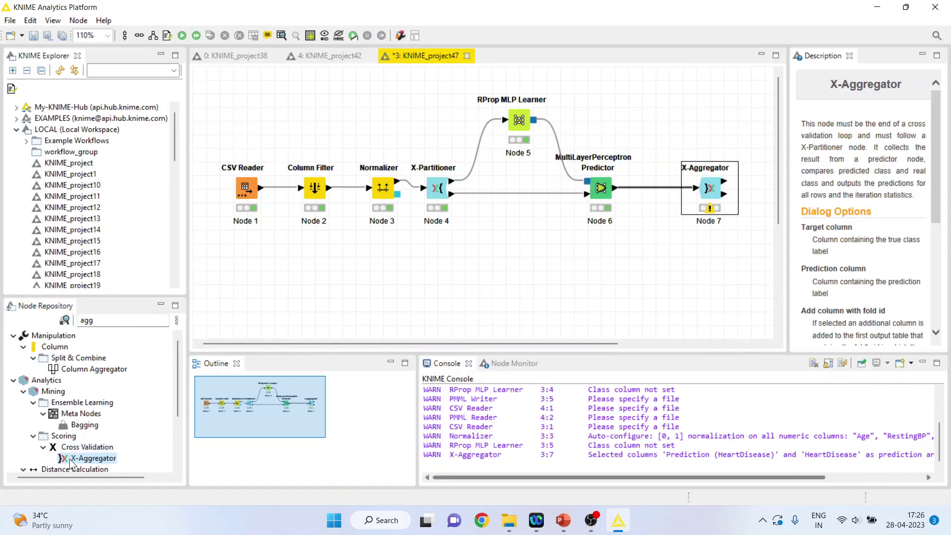
click(696, 193)
drag(695, 193, 664, 189)
Accept HeartDisease as target and Prediction (HeartDisease) as prediction, then execute the X-Aggregator
right_click(664, 188)
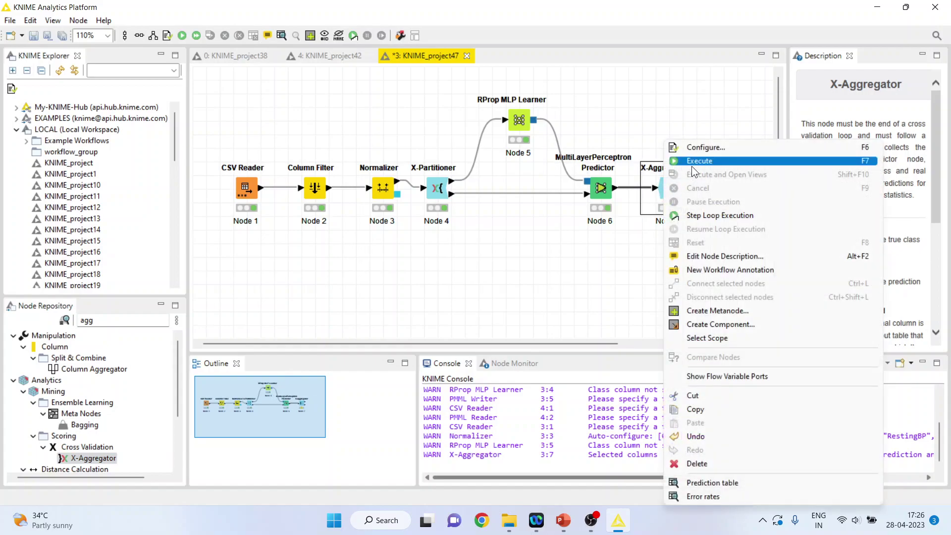
click(700, 148)
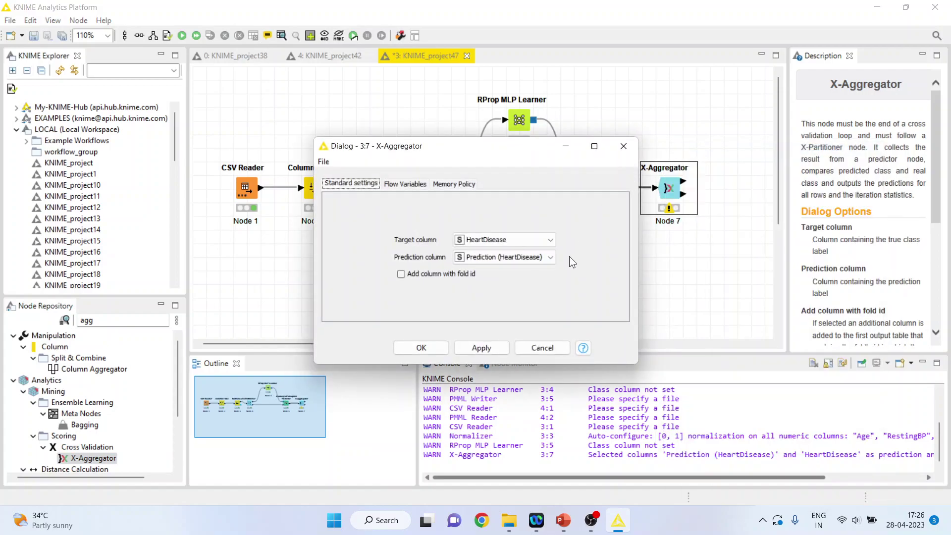
click(435, 342)
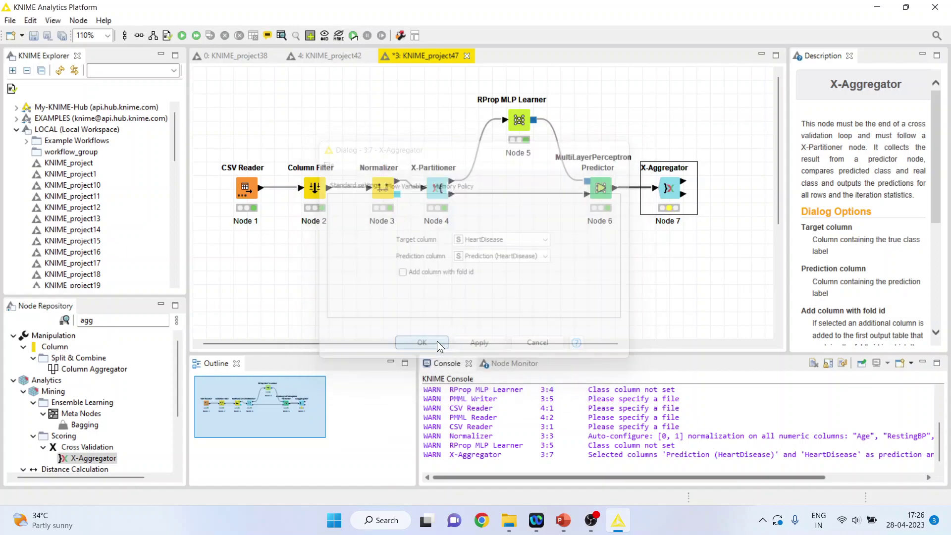
right_click(674, 191)
click(710, 161)
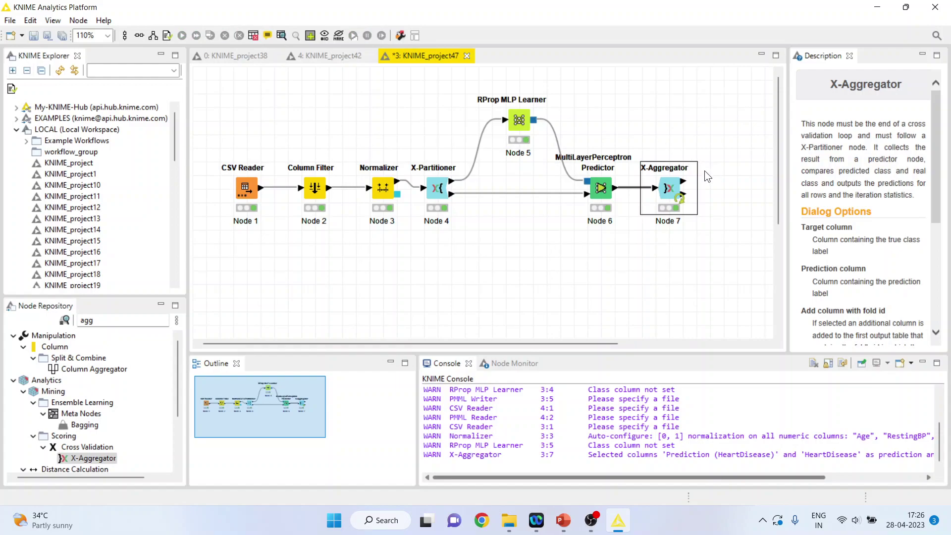
Find Scorer with the search 'scorer' and add it after the X-Aggregator
click(101, 323)
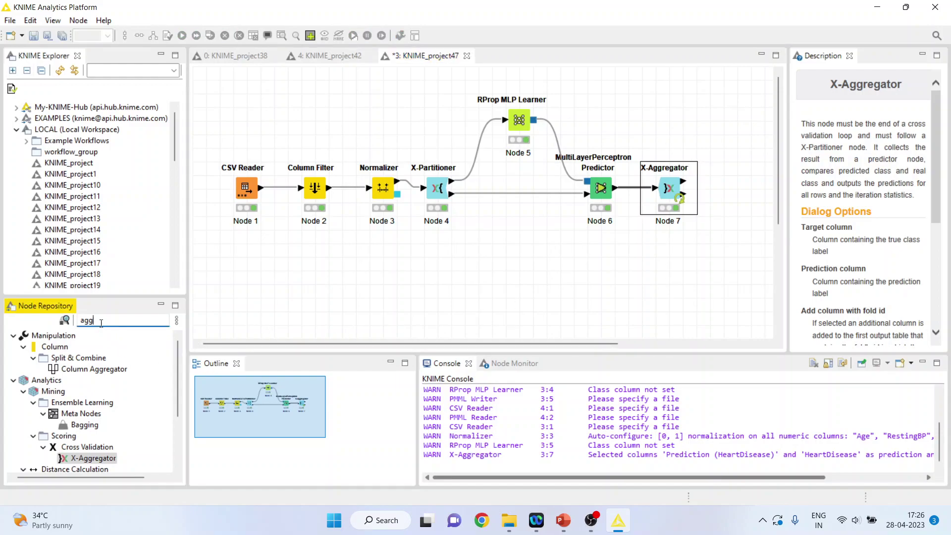
key(BackSpace)
key(BackSpace)
key(BackSpace)
text(s)
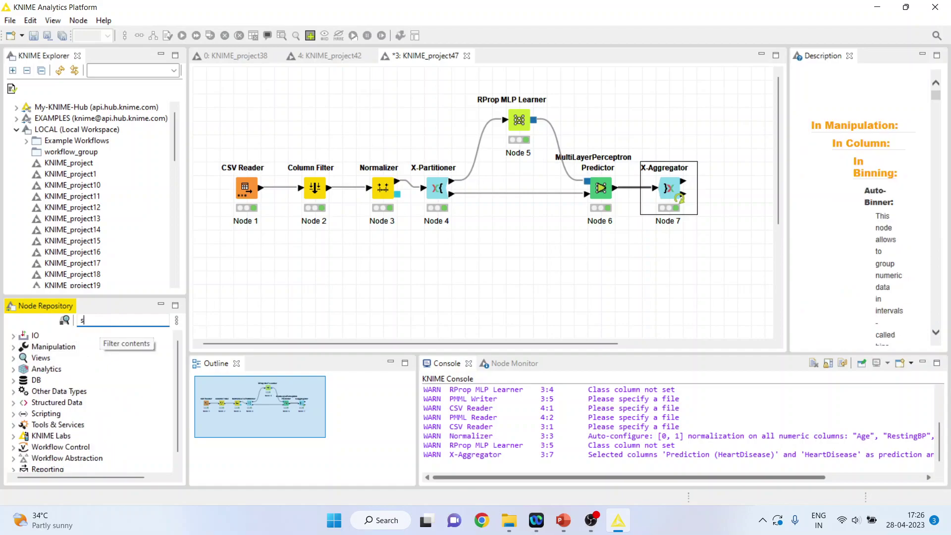
text(corer)
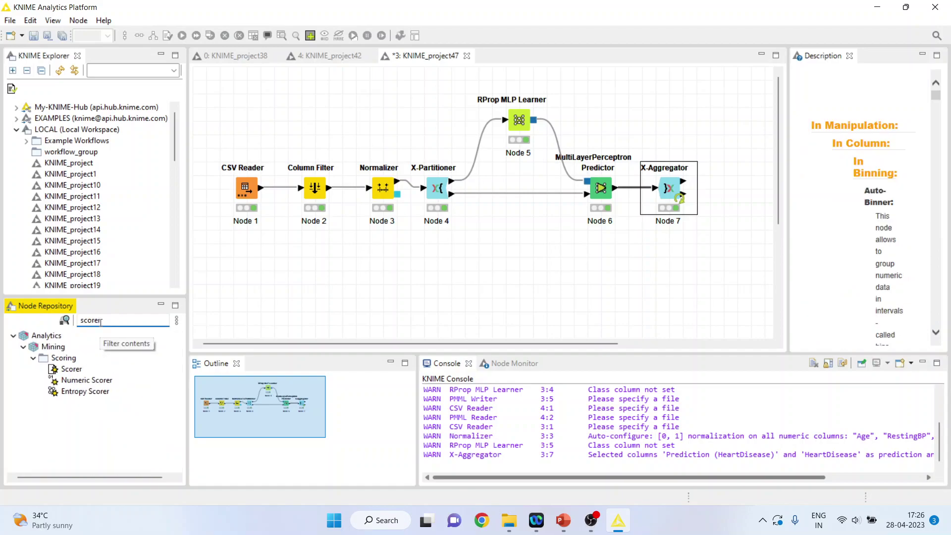
double_click(72, 370)
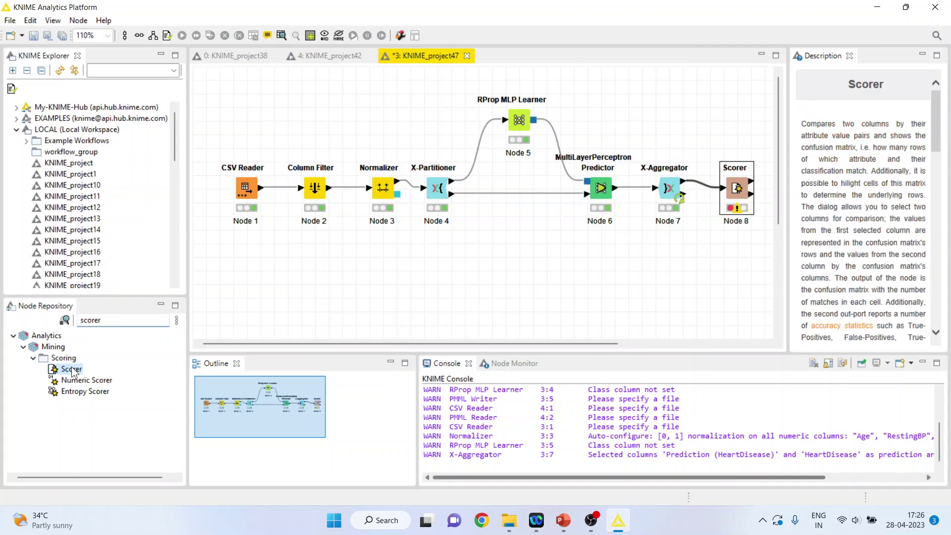
Set the Scorer's first column to HeartDisease and execute it
right_click(721, 187)
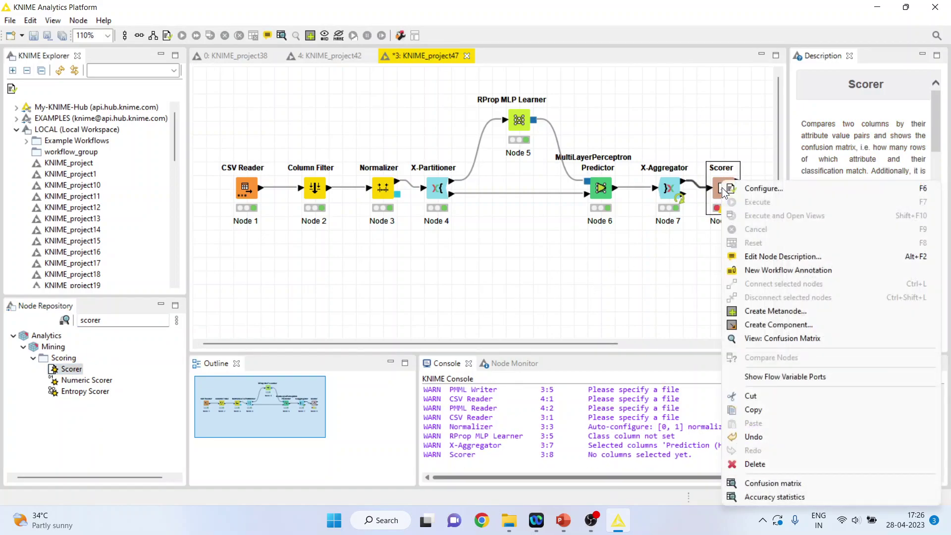
click(756, 188)
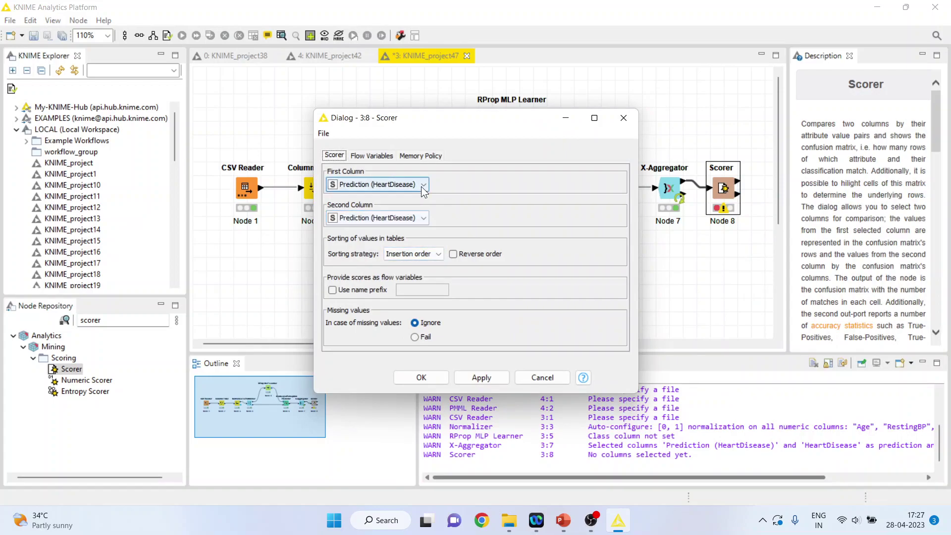
click(423, 184)
click(403, 196)
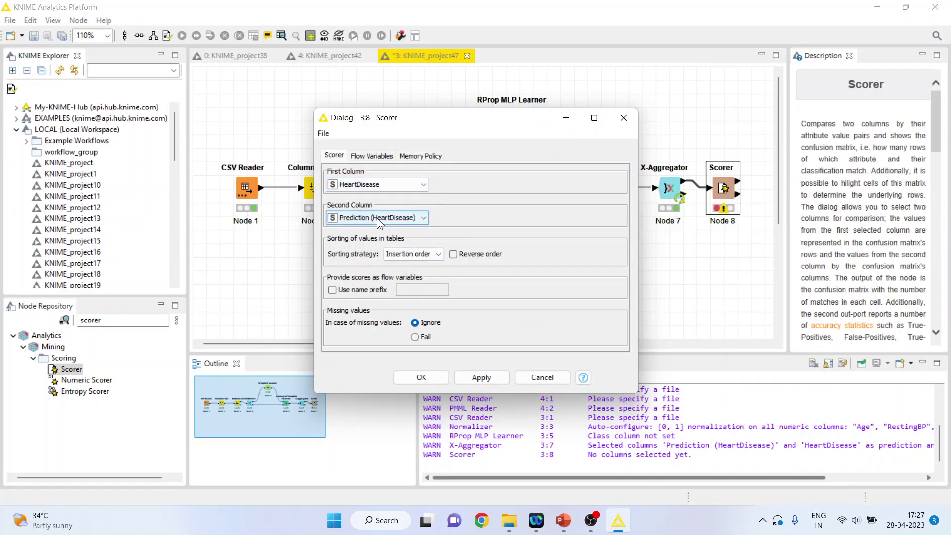
click(434, 374)
right_click(727, 197)
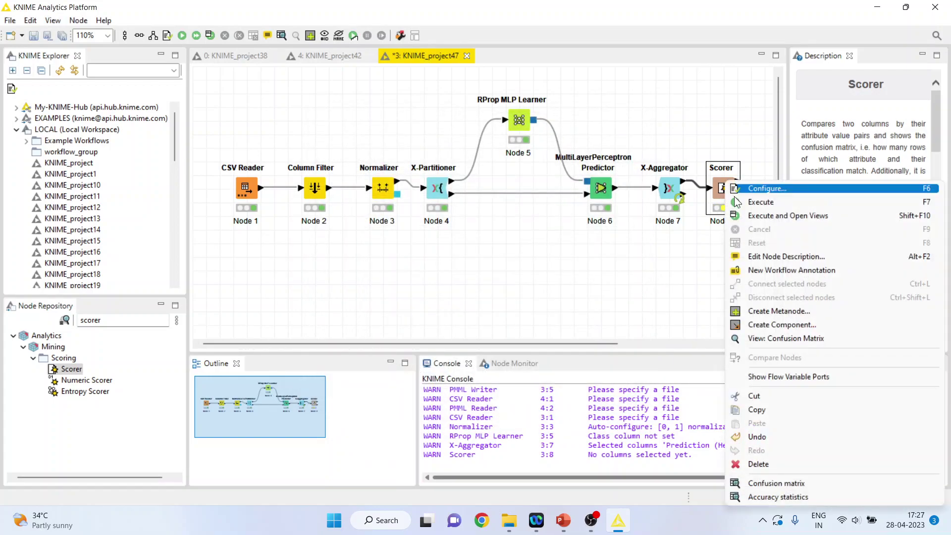
click(742, 202)
right_click(720, 192)
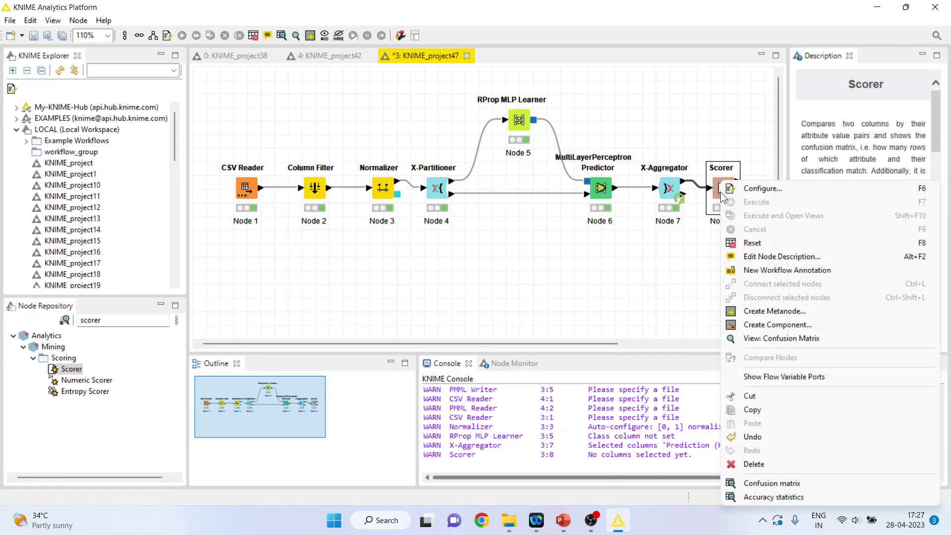
Review the confusion matrix counts 270, 395, 113 and 140, then close the view
click(786, 341)
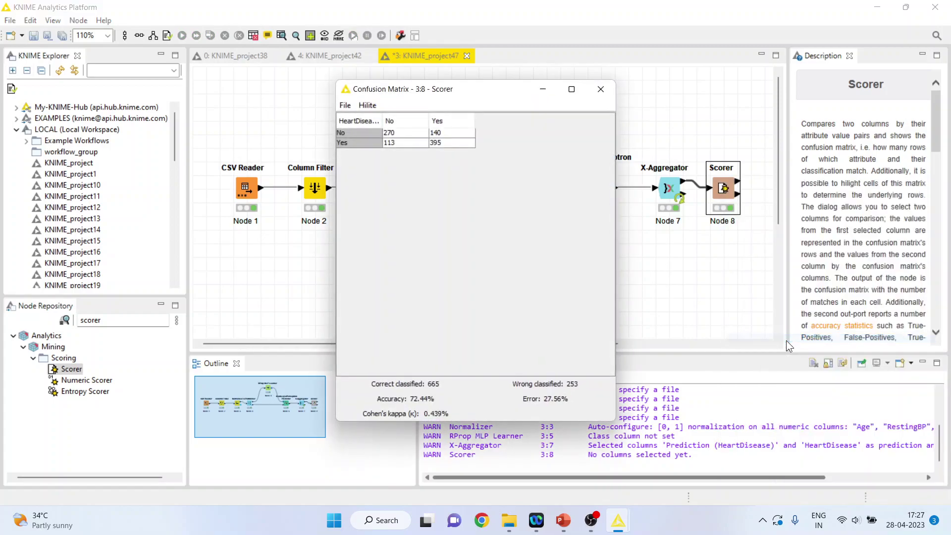
click(394, 133)
click(442, 143)
click(389, 144)
click(456, 133)
click(600, 92)
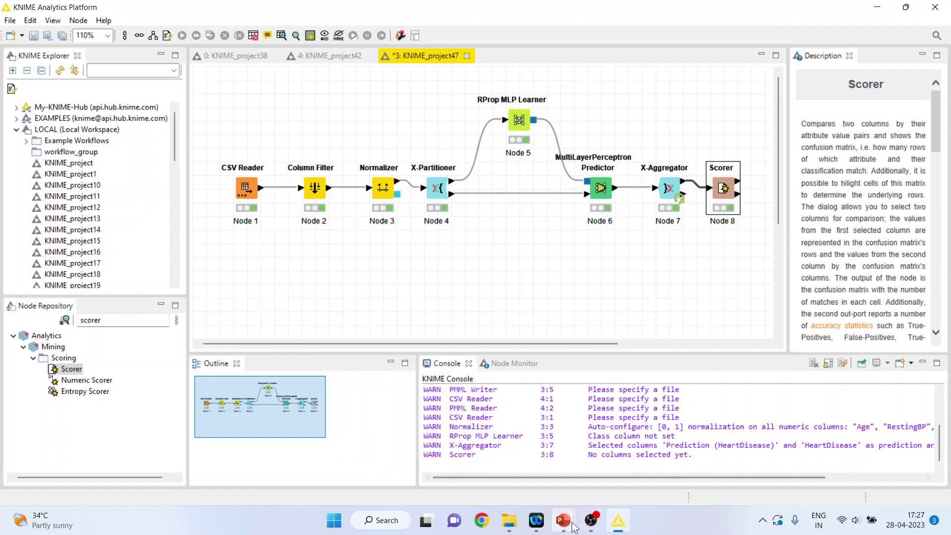
Bring the Neural Network PowerPoint deck to the front and advance to the next slide
mouse_move(567, 527)
click(495, 460)
key(Down)
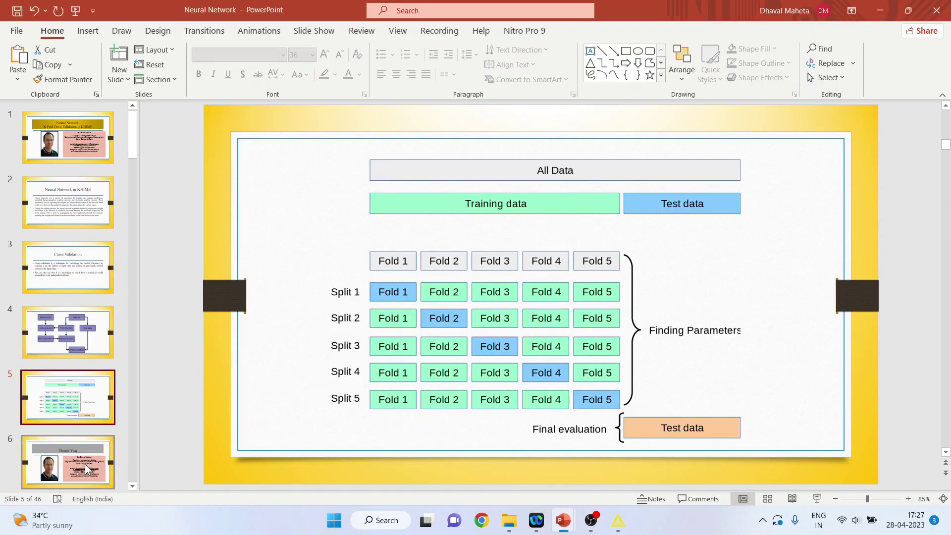